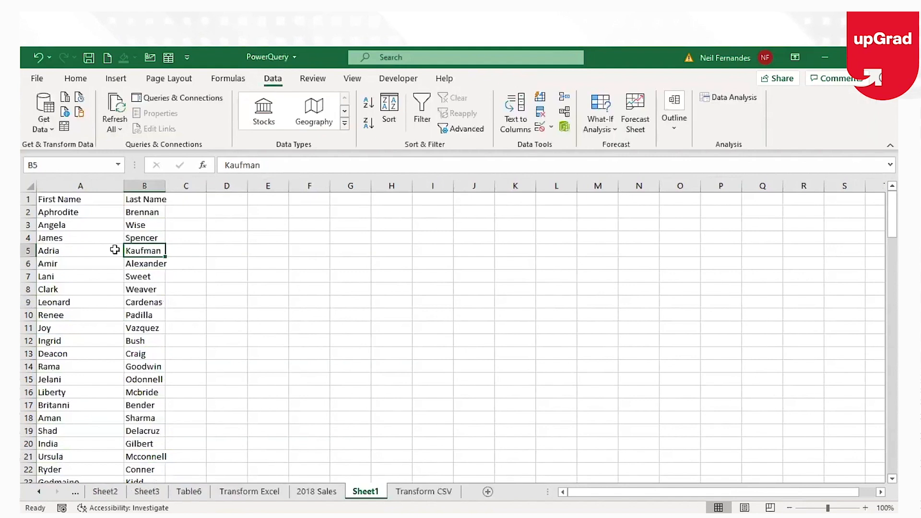
{"action": "left_click", "coordinate": [115, 249]}
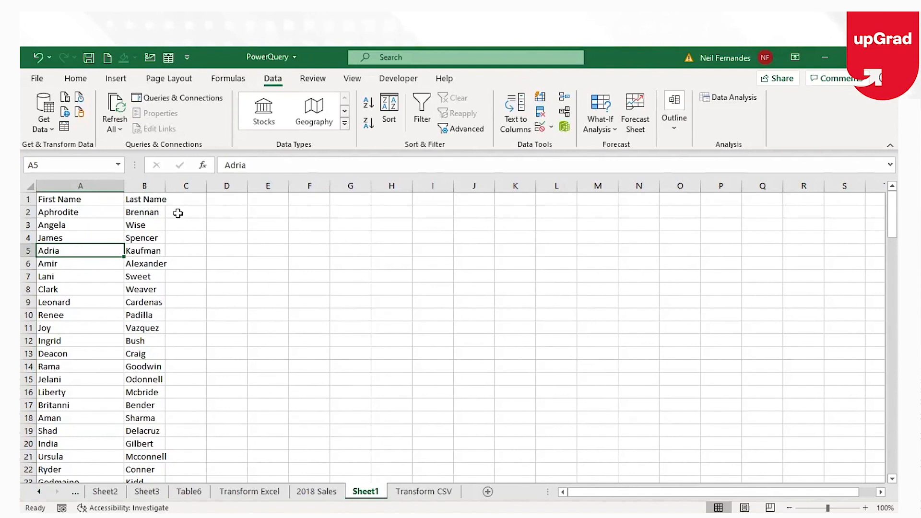
{"action": "key", "text": "Right"}
{"action": "key", "text": "Up"}
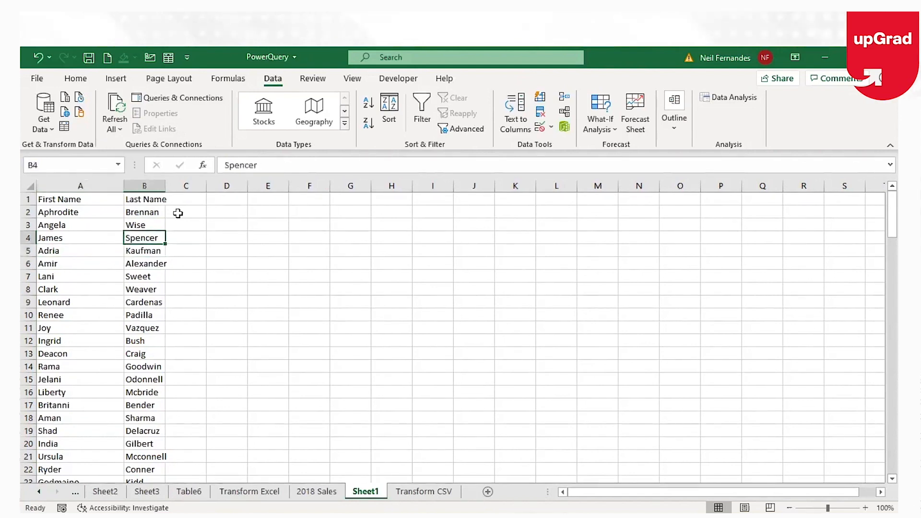
{"action": "left_click", "coordinate": [178, 213]}
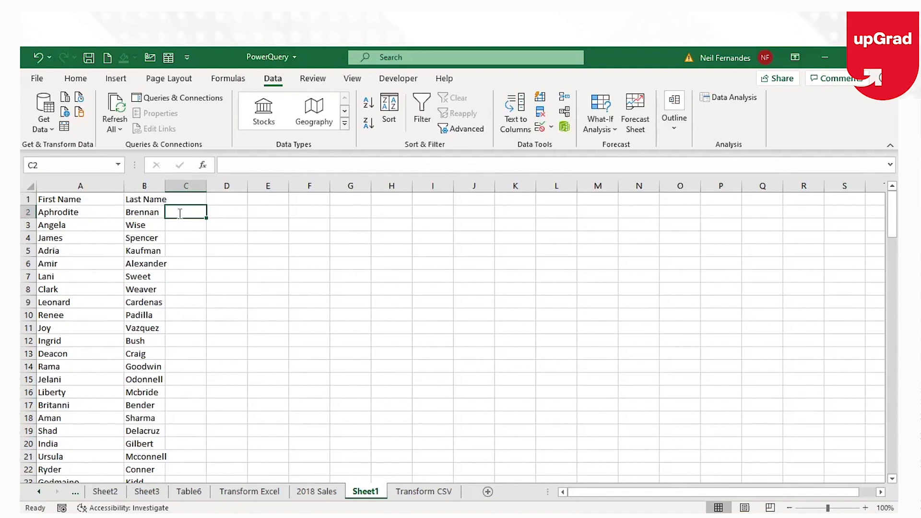
{"action": "type", "text": "&"}
{"action": "key", "text": "Return"}
{"action": "key", "text": "Up"}
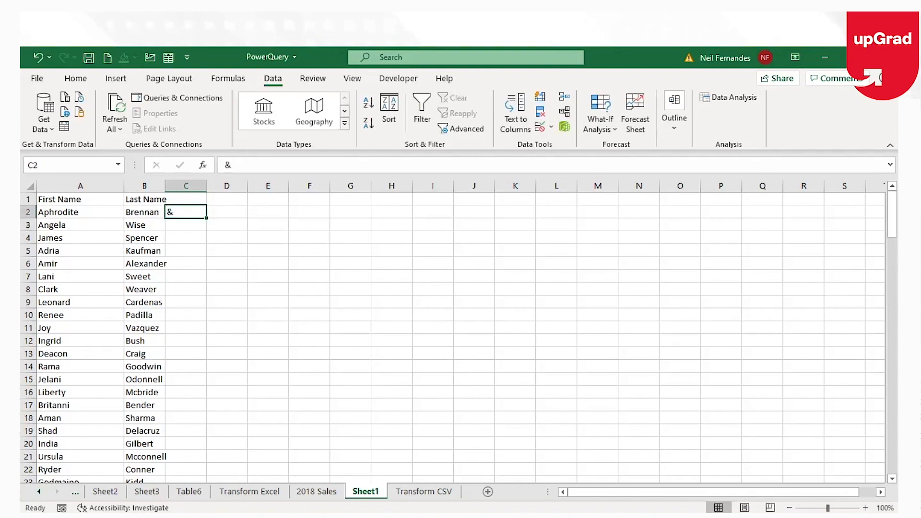
{"action": "key", "text": "Delete"}
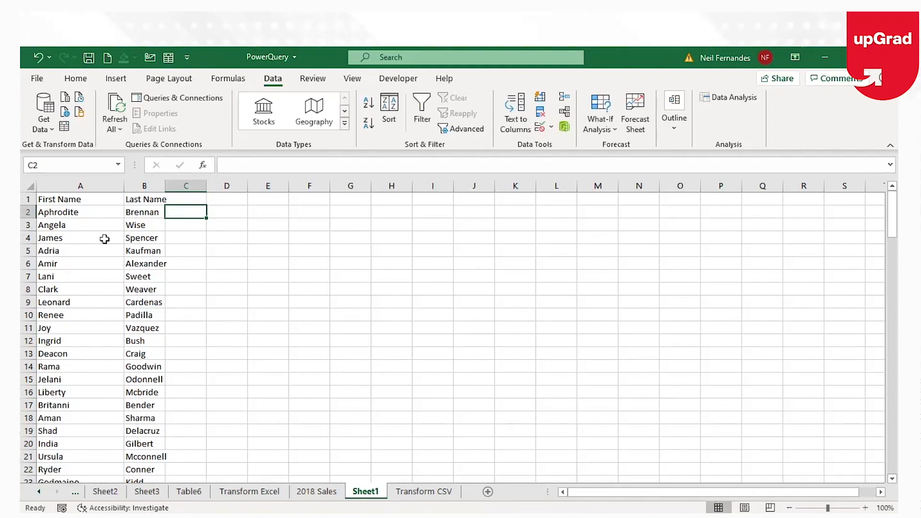
Convert the name list in A1:C131 into a table with headers and load it into the Power Query Editor.
{"action": "left_click", "coordinate": [104, 239]}
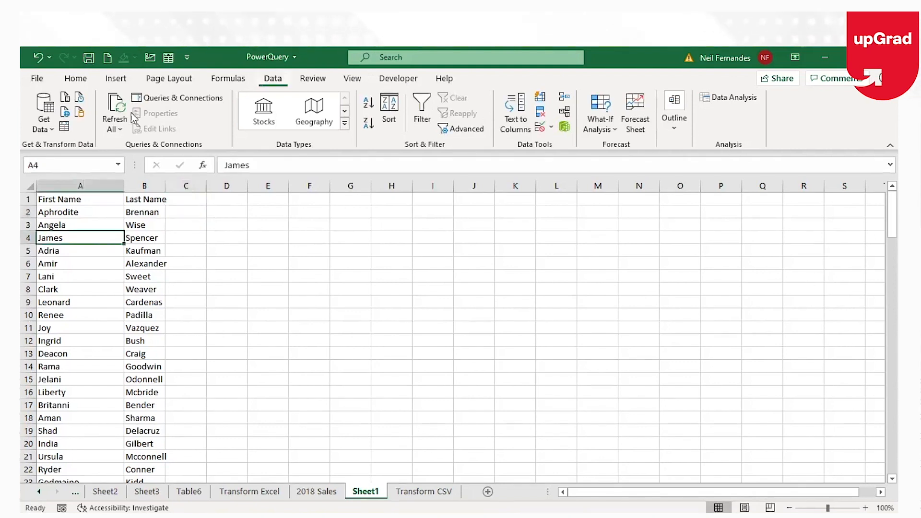
{"action": "left_click", "coordinate": [64, 127]}
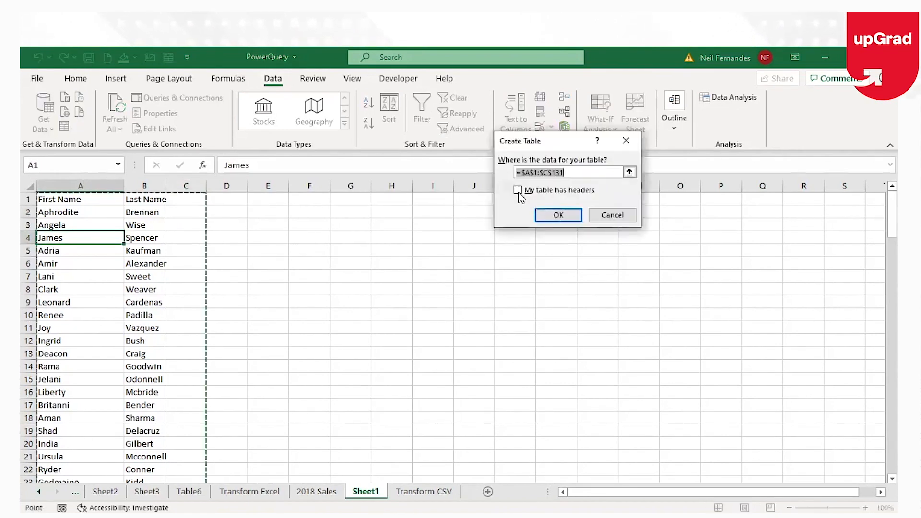
{"action": "left_click", "coordinate": [570, 220]}
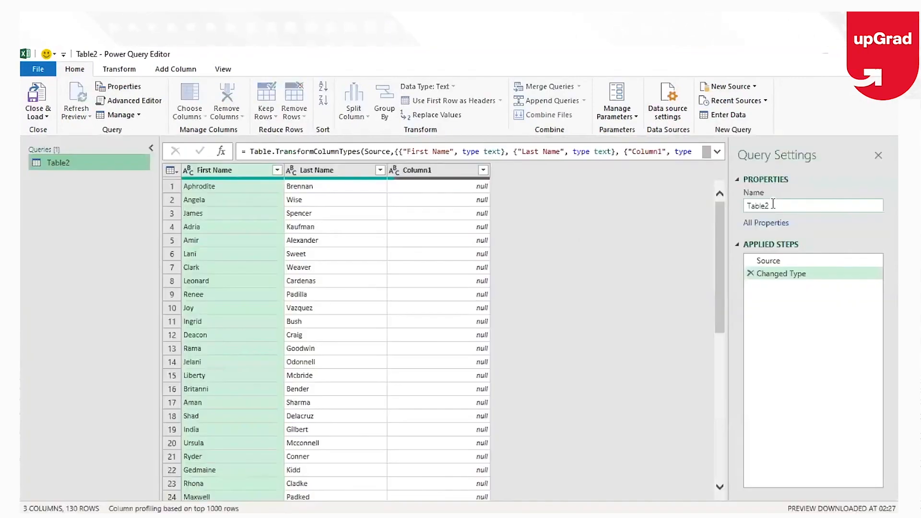
Rename the query as Concatenate.
{"action": "left_click", "coordinate": [773, 204]}
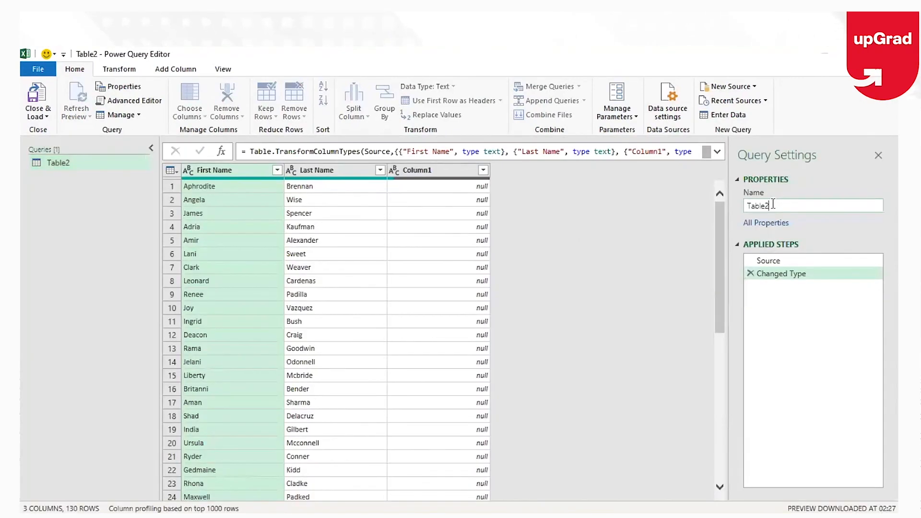
{"action": "key", "text": "ctrl+a"}
{"action": "type", "text": "COncatenate"}
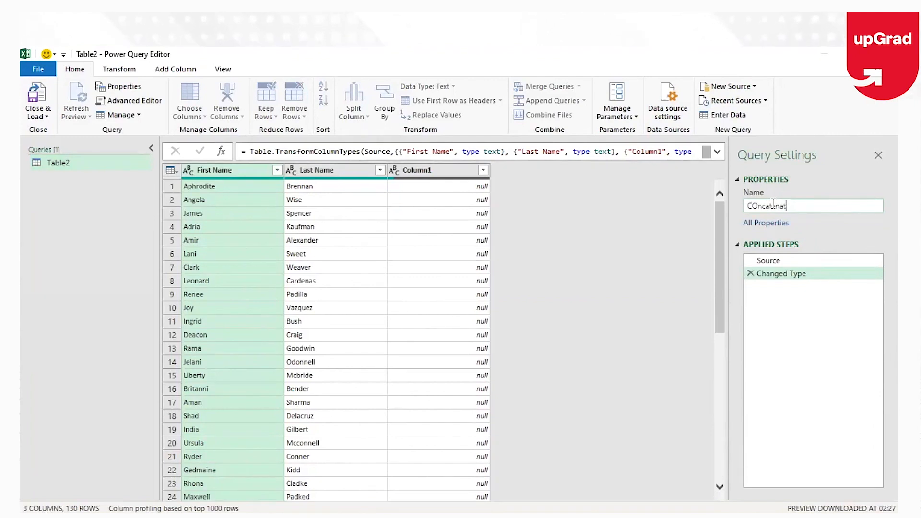
{"action": "key", "text": "Return"}
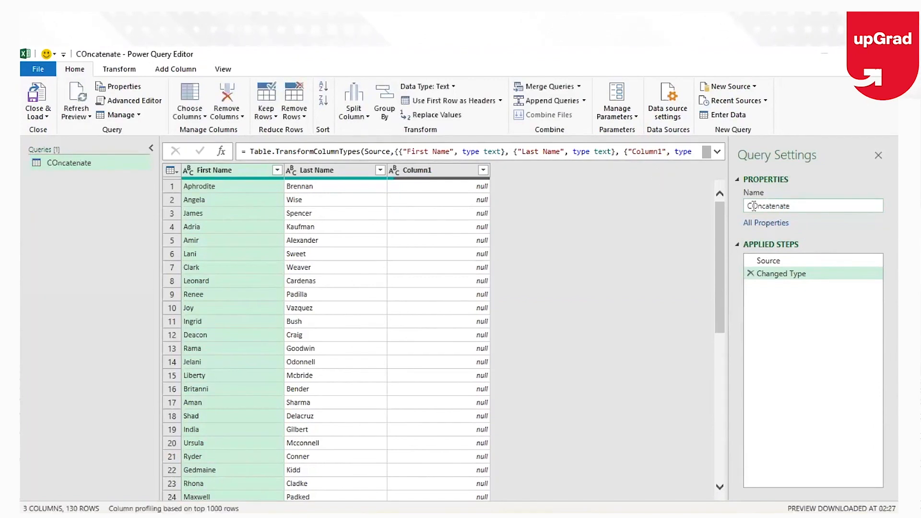
{"action": "left_click", "coordinate": [753, 207]}
{"action": "key", "text": "Delete"}
{"action": "type", "text": "o"}
{"action": "key", "text": "Return"}
Remove the empty Column1 from the query.
{"action": "left_click", "coordinate": [451, 170]}
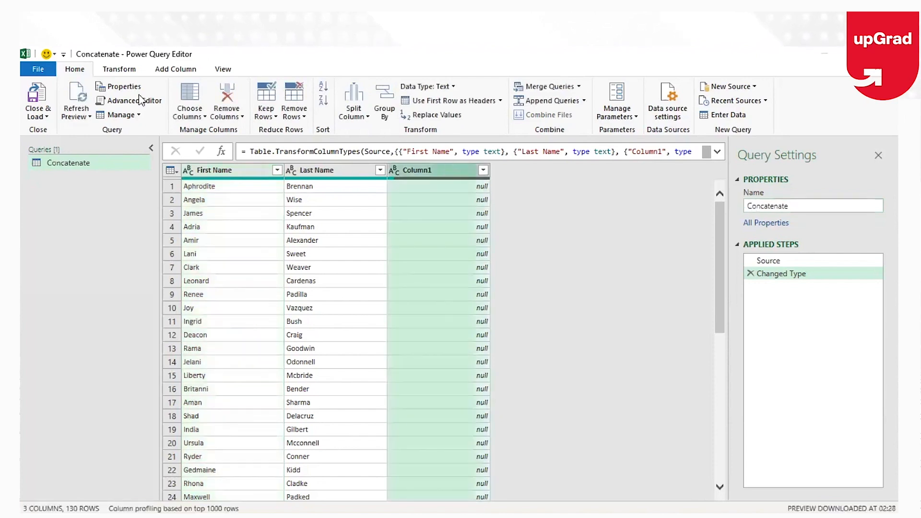
{"action": "left_click", "coordinate": [132, 100]}
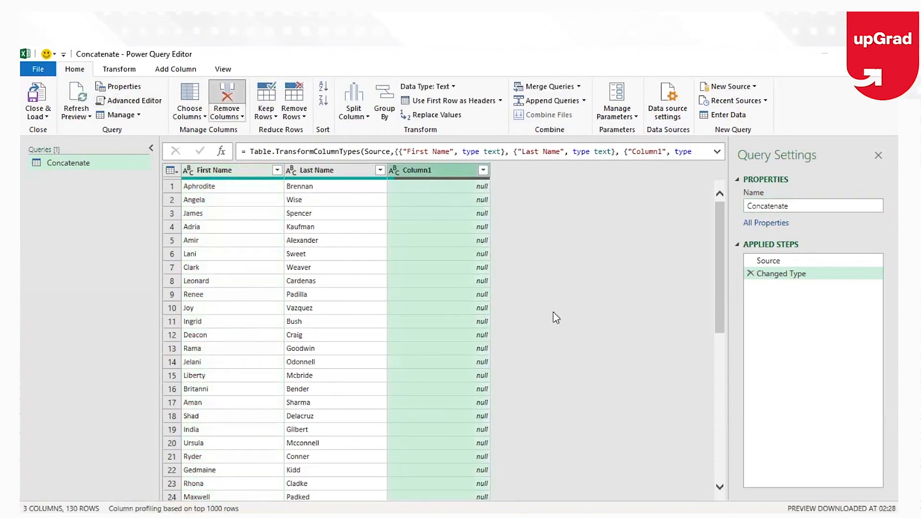
{"action": "key", "text": "Delete"}
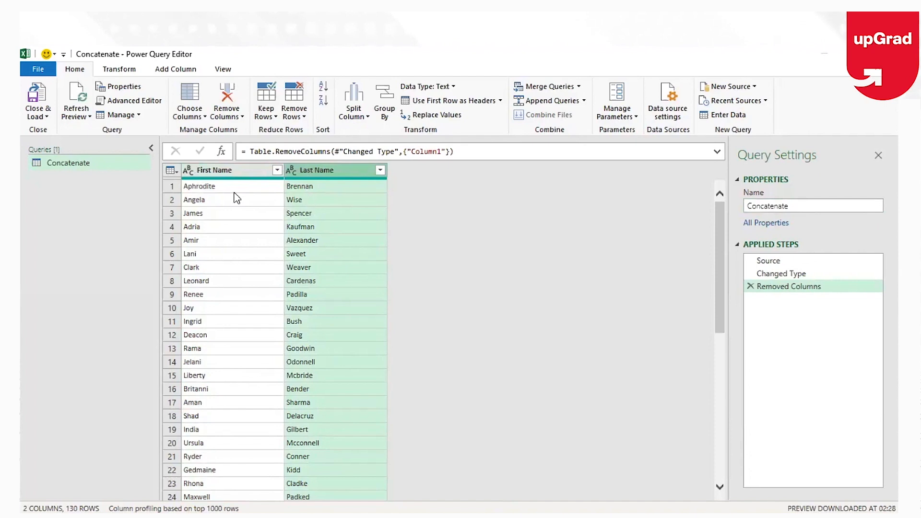
Start a new custom column and name it Full Name.
{"action": "left_click", "coordinate": [184, 71]}
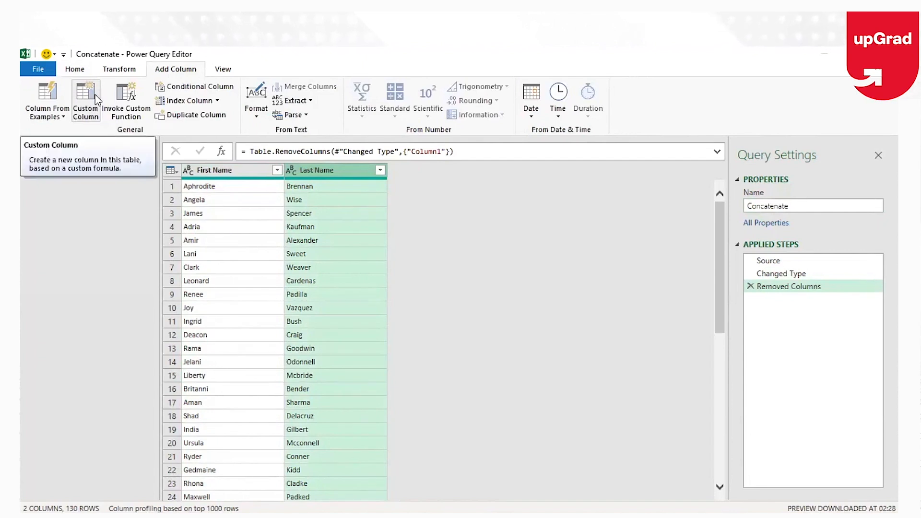
{"action": "left_click", "coordinate": [86, 100]}
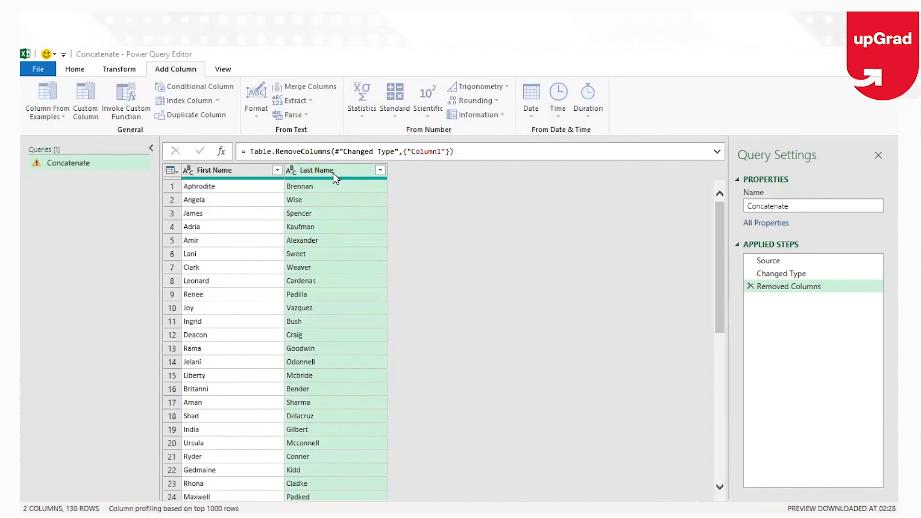
{"action": "left_click", "coordinate": [86, 101]}
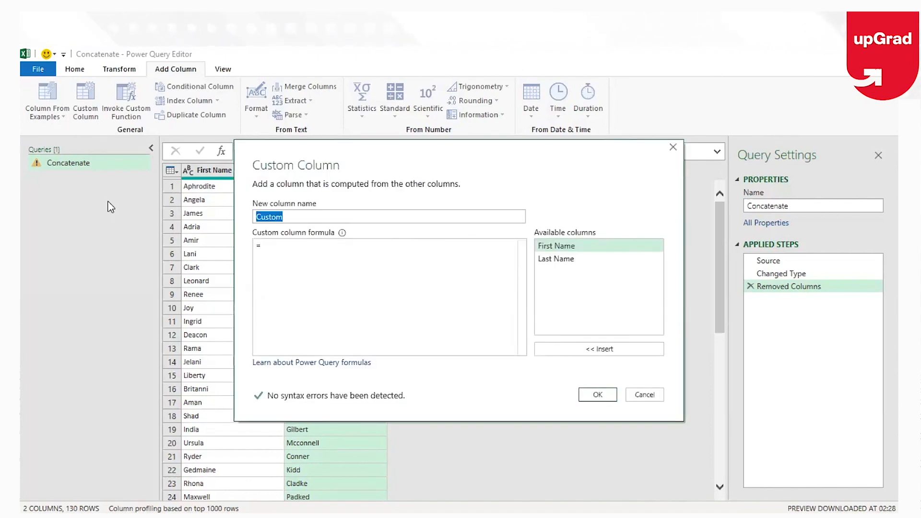
{"action": "type", "text": "Full Name"}
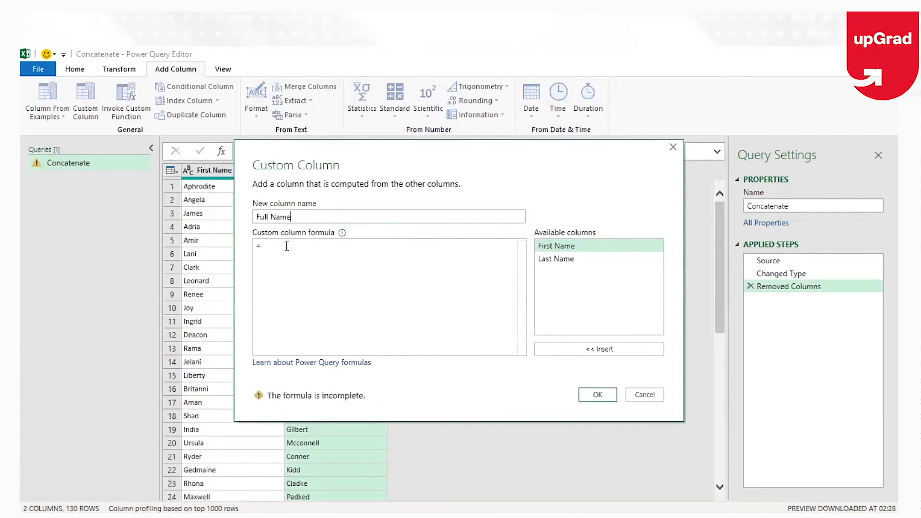
Set the custom column formula to [First Name]&" "&[Last Name] and add the column to the query.
{"action": "left_click", "coordinate": [287, 246]}
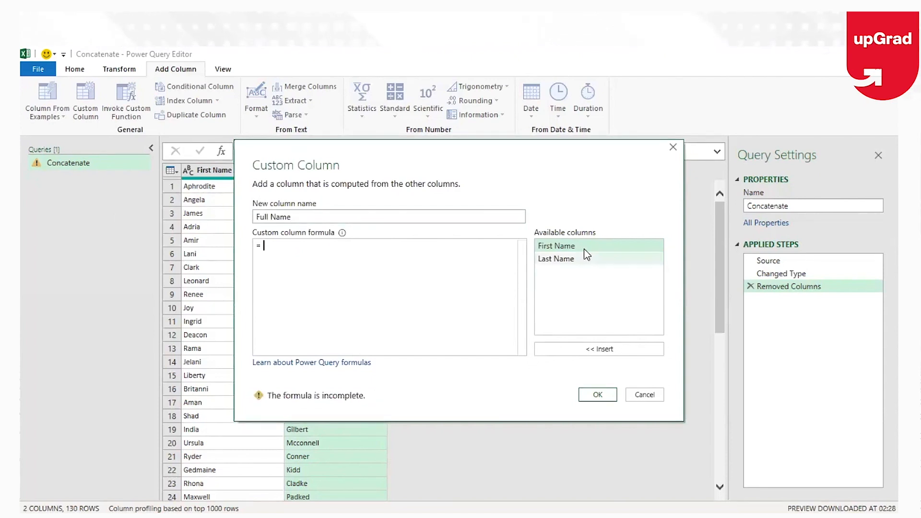
{"action": "double_click", "coordinate": [585, 250]}
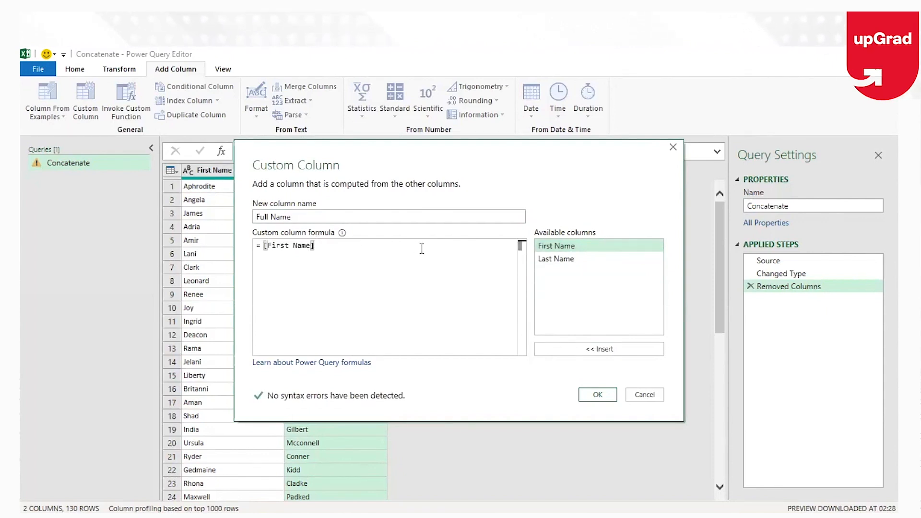
{"action": "type", "text": "&"}
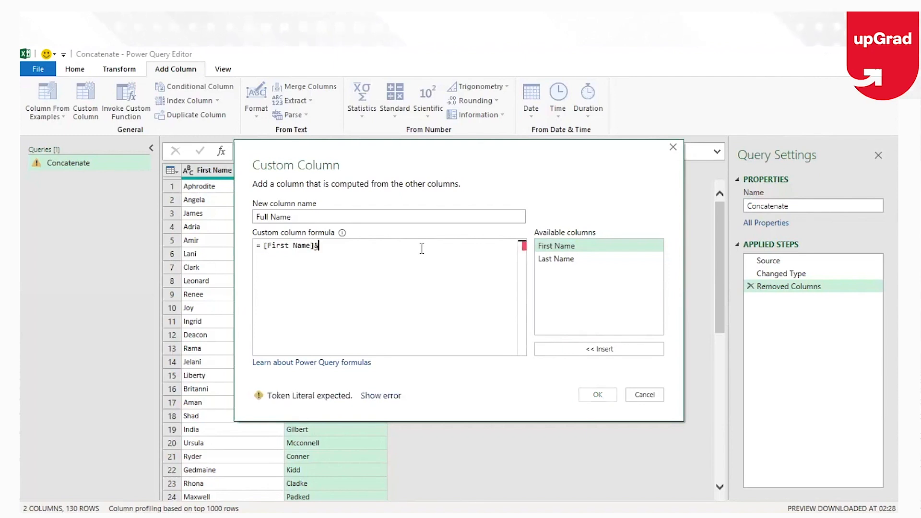
{"action": "type", "text": "\"\""}
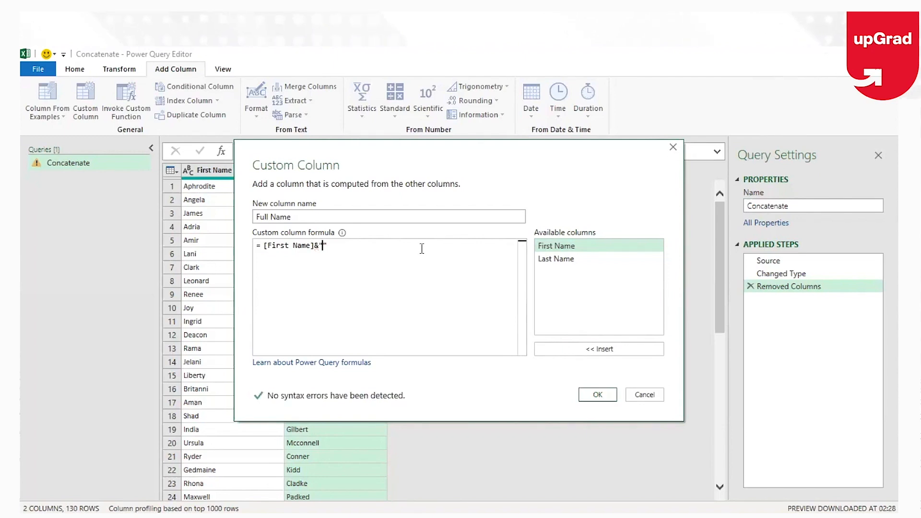
{"action": "type", "text": " \"&"}
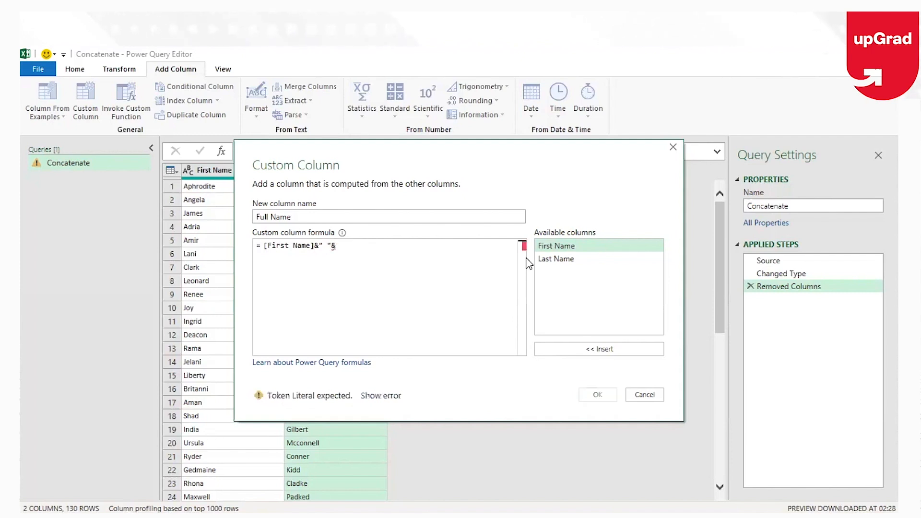
{"action": "double_click", "coordinate": [572, 258]}
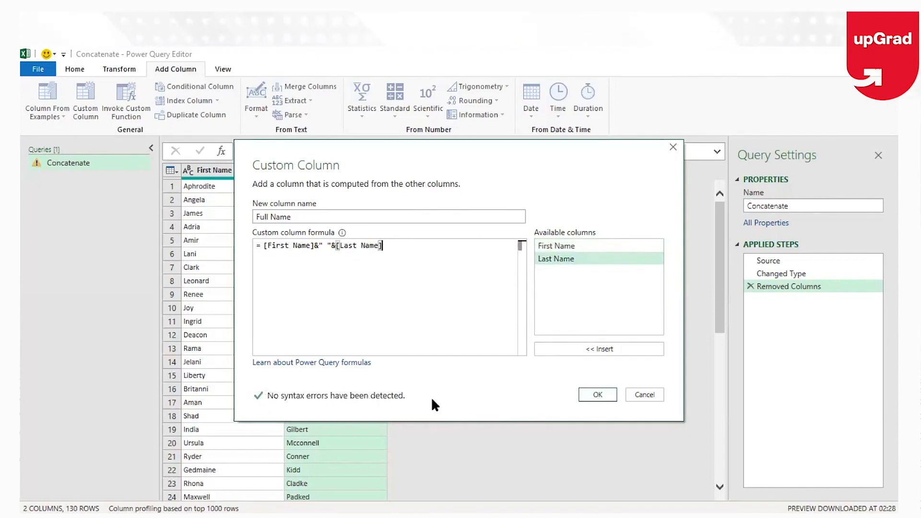
{"action": "left_click", "coordinate": [606, 395]}
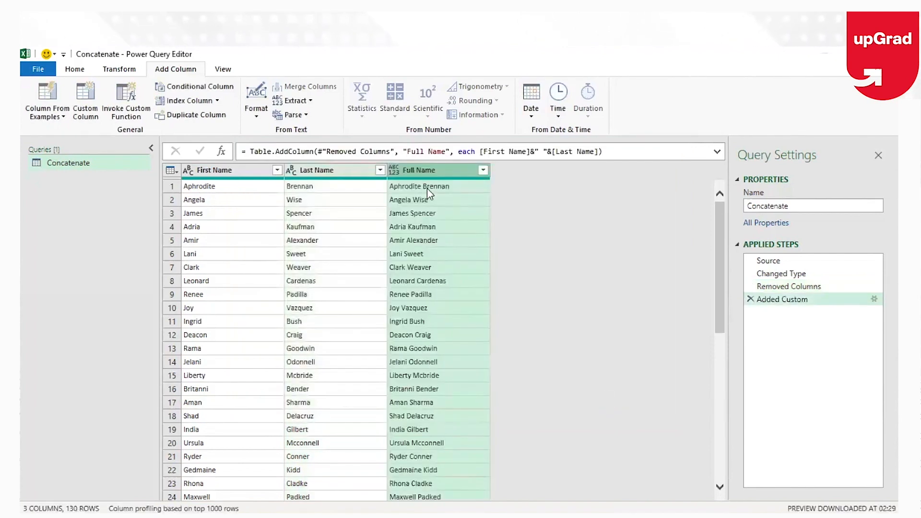
Remove the First Name and Last Name columns together, keeping only the Full Name column.
{"action": "left_click", "coordinate": [235, 174]}
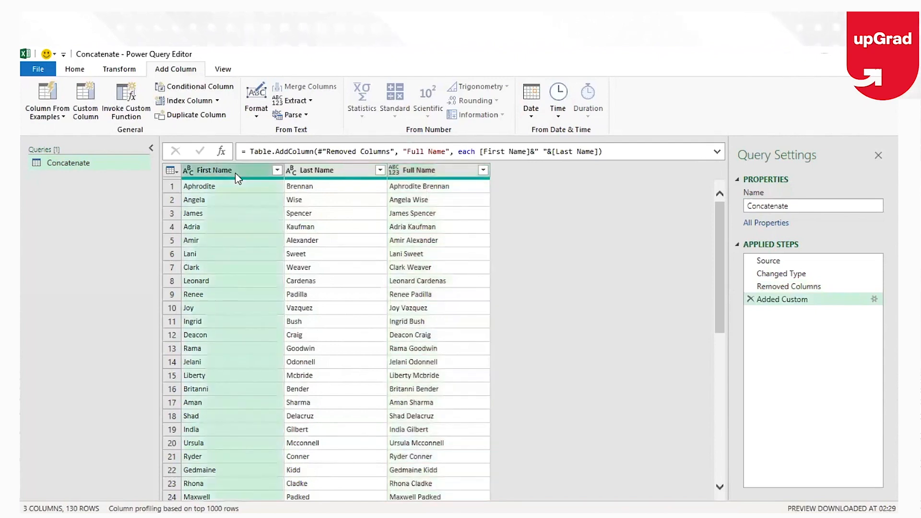
{"action": "right_click", "coordinate": [236, 177]}
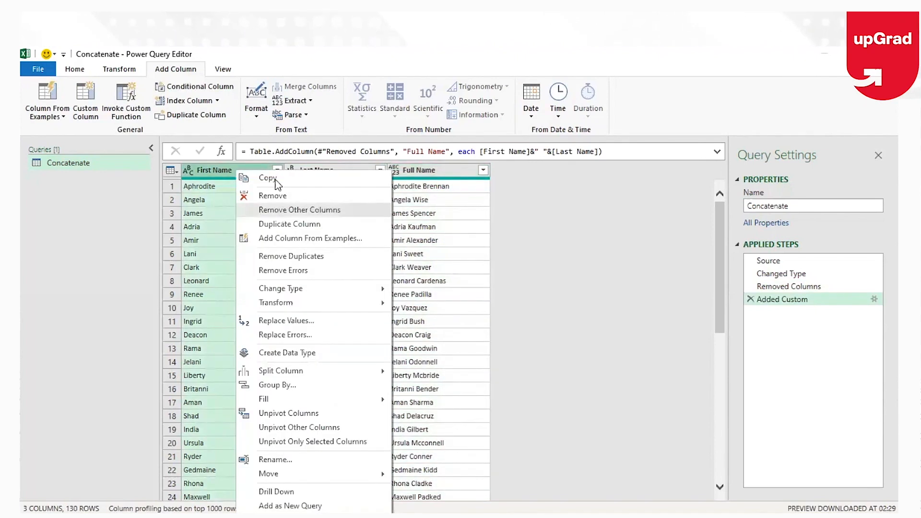
{"action": "key", "text": "Escape"}
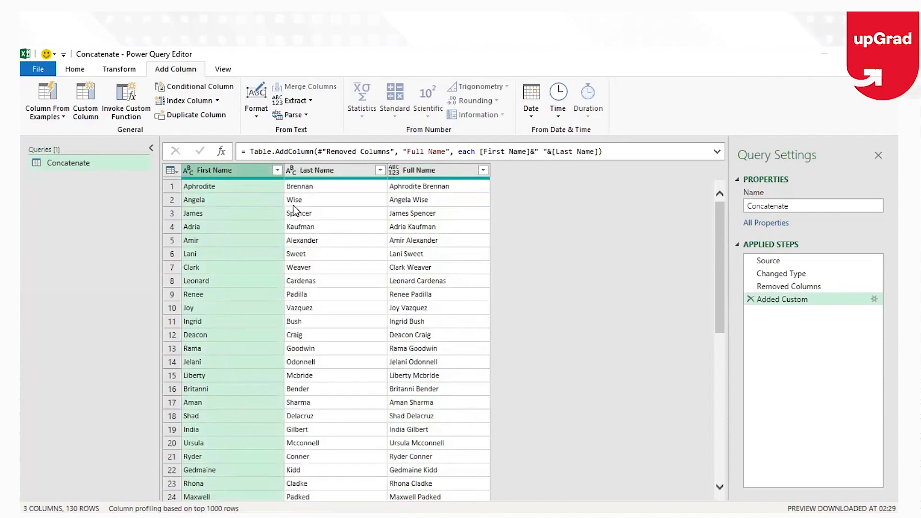
{"action": "left_click", "coordinate": [319, 170], "text": "ctrl"}
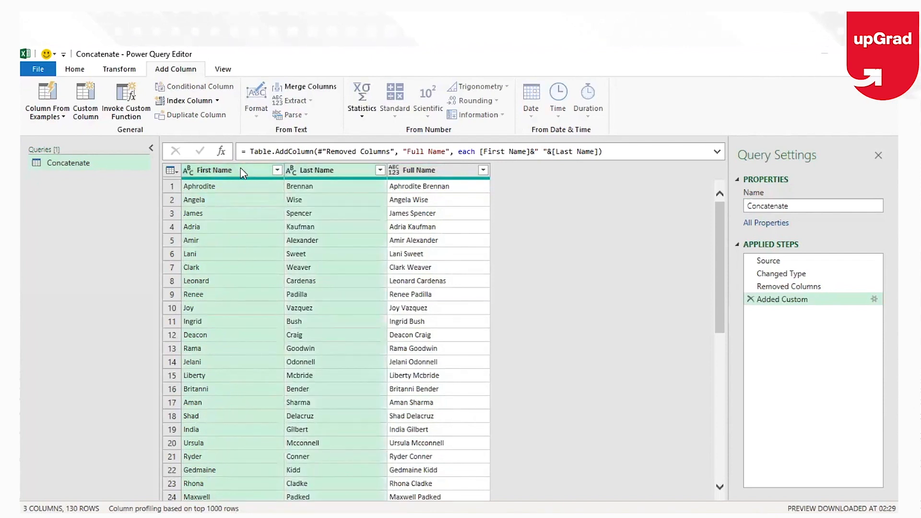
{"action": "right_click", "coordinate": [294, 198]}
{"action": "left_click", "coordinate": [303, 196]}
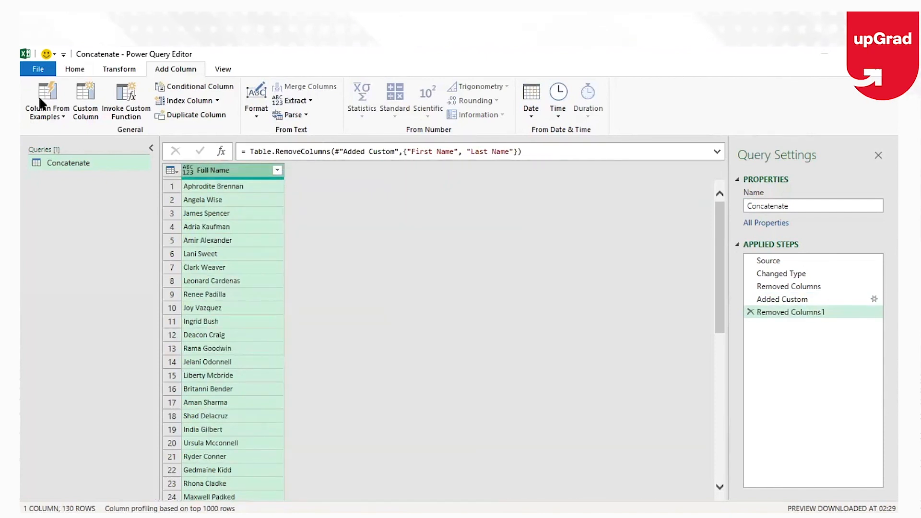
Close the query editor and load the Concatenate query into a new worksheet.
{"action": "scroll", "coordinate": [38, 96], "scroll_direction": "up", "scroll_amount": 2}
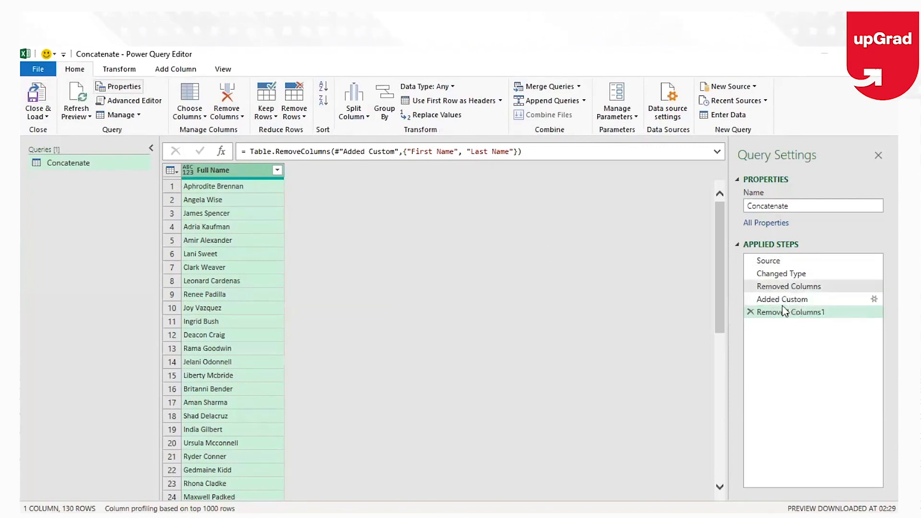
{"action": "left_click", "coordinate": [39, 100]}
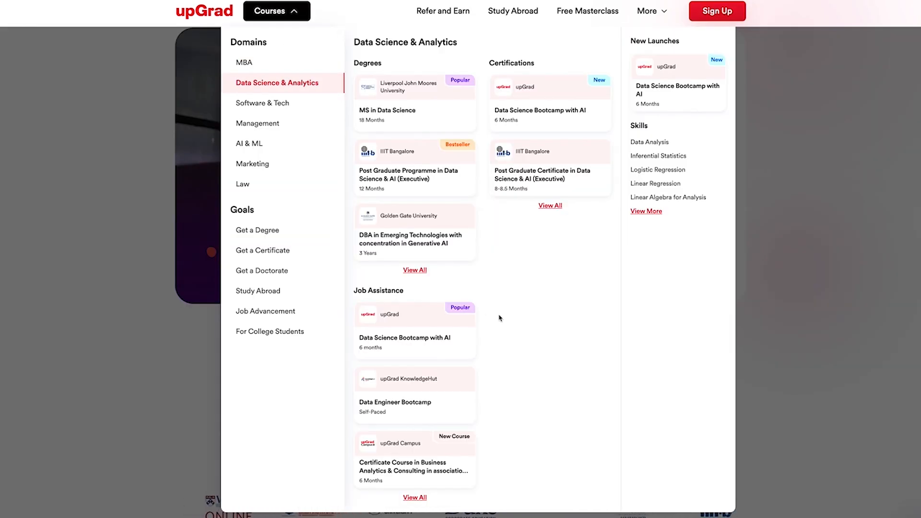
{"action": "left_click", "coordinate": [416, 270]}
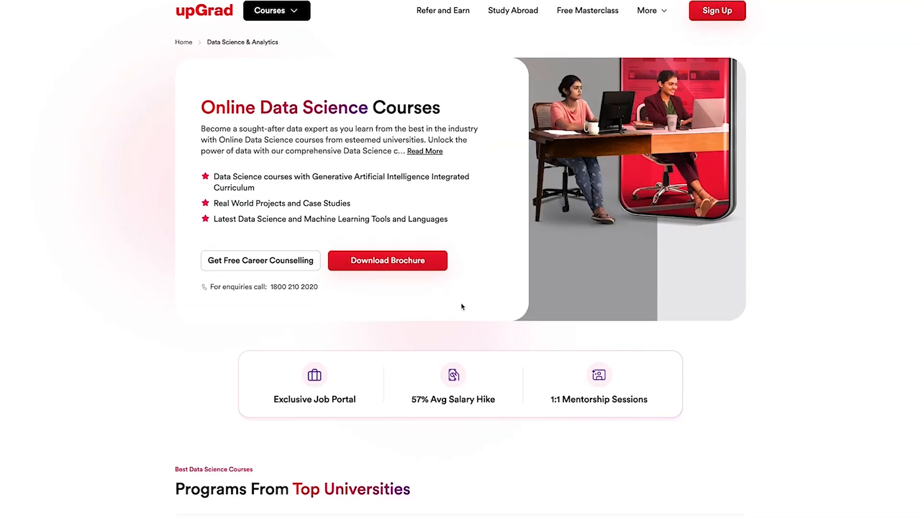
{"action": "scroll", "coordinate": [461, 304], "scroll_direction": "down", "scroll_amount": 8}
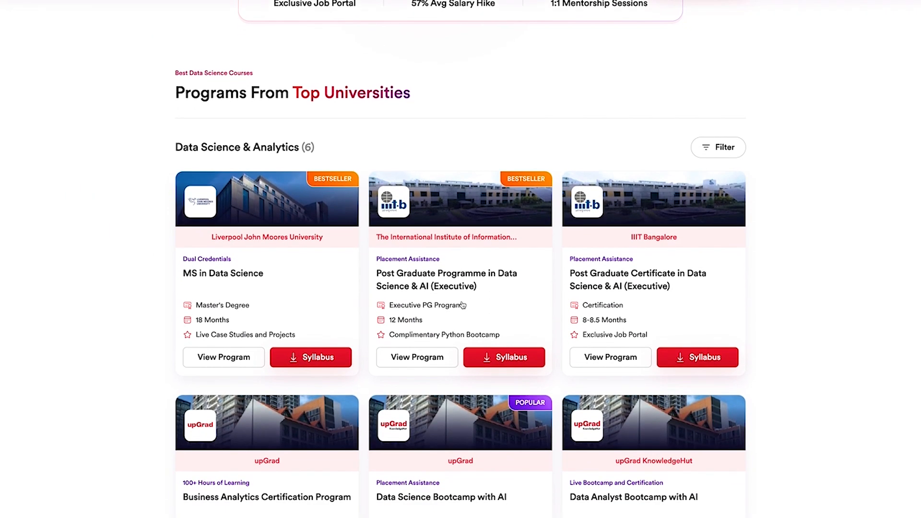
{"action": "left_click", "coordinate": [647, 326]}
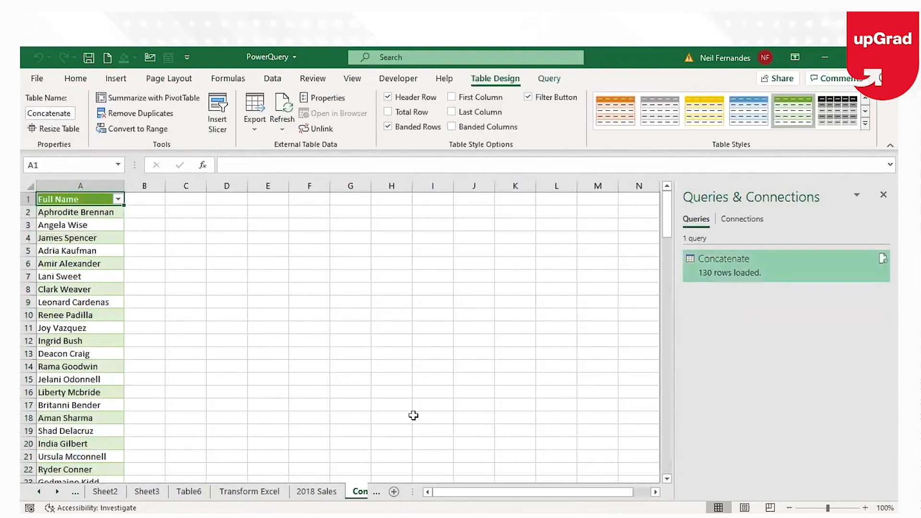
{"action": "key", "text": "Down"}
{"action": "key", "text": "Down"}
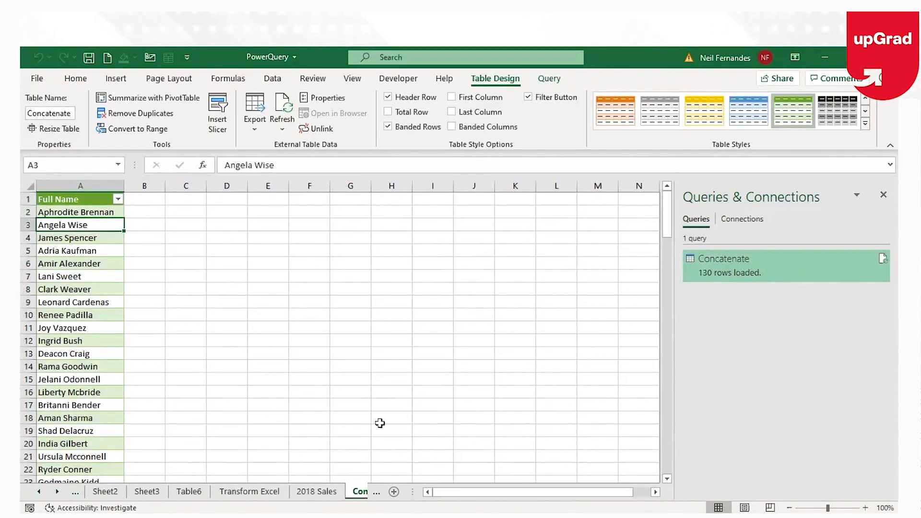
Examine the columns of the sales table on the Table6 sheet and the commission criteria beside it.
{"action": "left_click", "coordinate": [184, 492]}
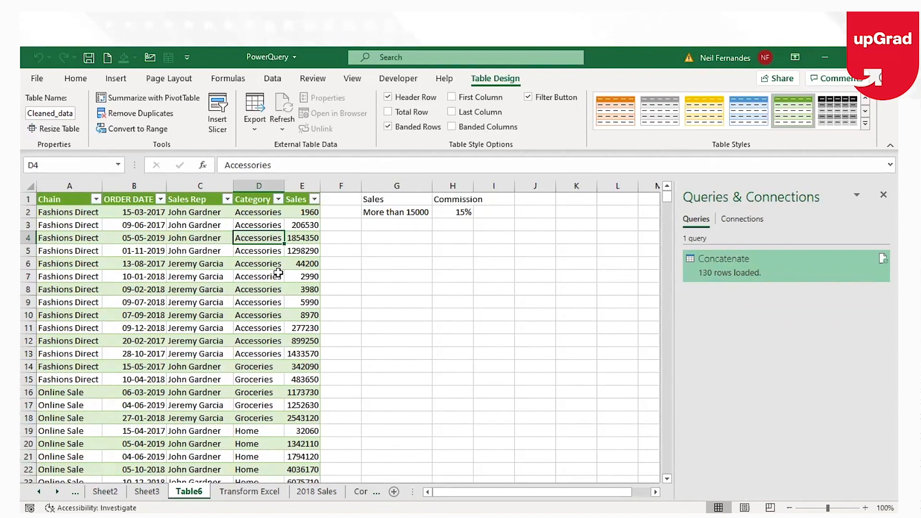
{"action": "left_click", "coordinate": [272, 79]}
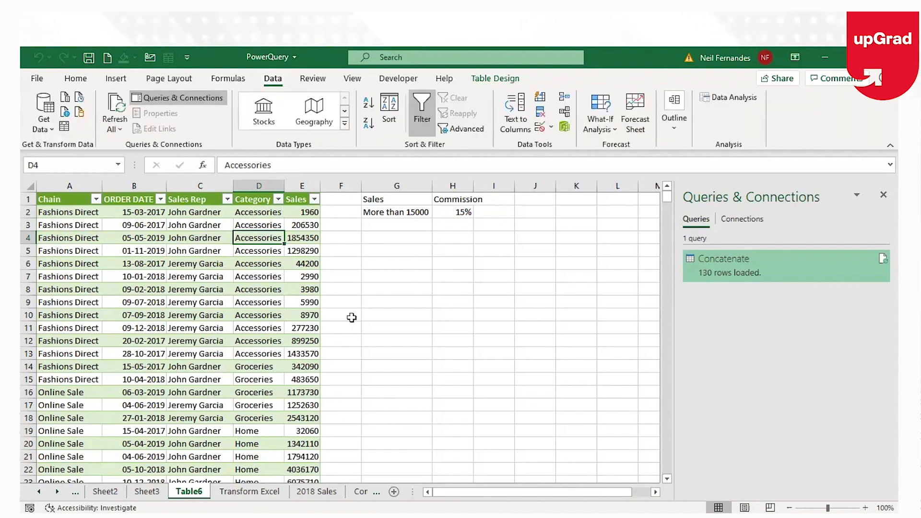
{"action": "left_click", "coordinate": [69, 200]}
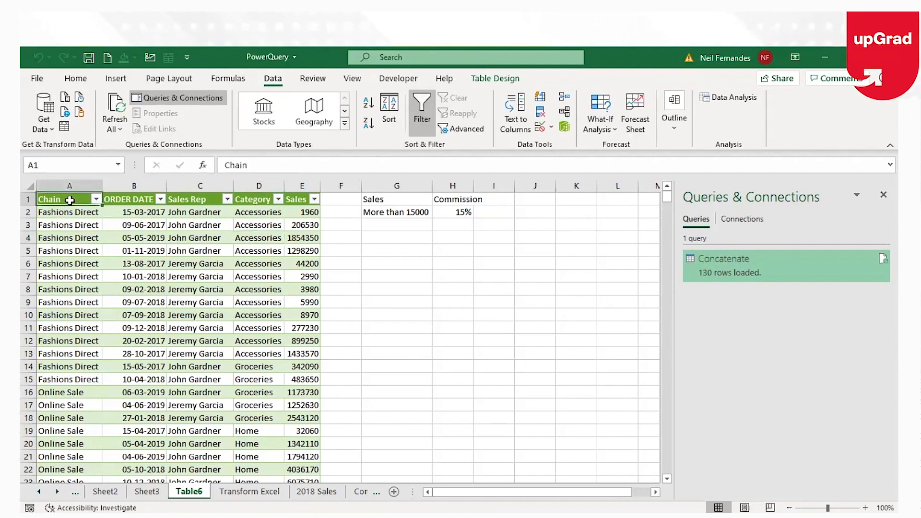
{"action": "key", "text": "Right"}
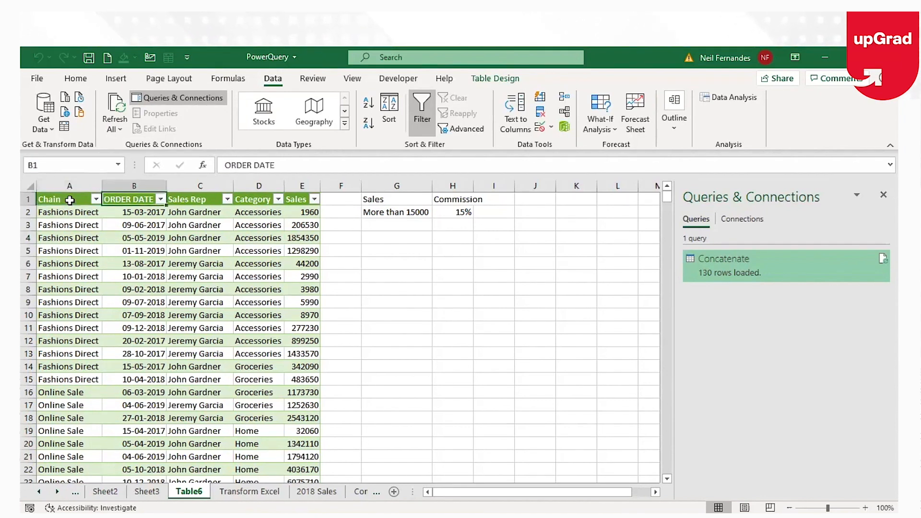
{"action": "key", "text": "Right"}
{"action": "key", "text": "Right"}
{"action": "key", "text": "Right"}
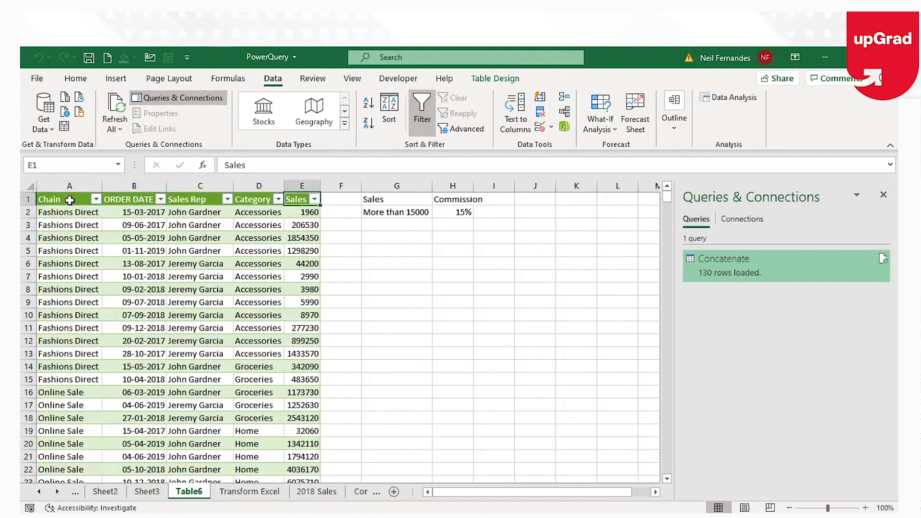
{"action": "key", "text": "Right"}
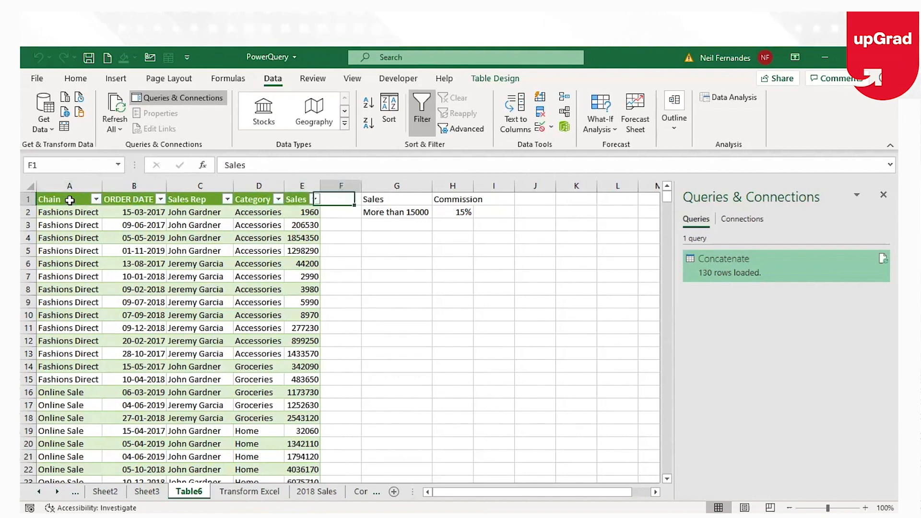
{"action": "key", "text": "Right"}
{"action": "key", "text": "Down"}
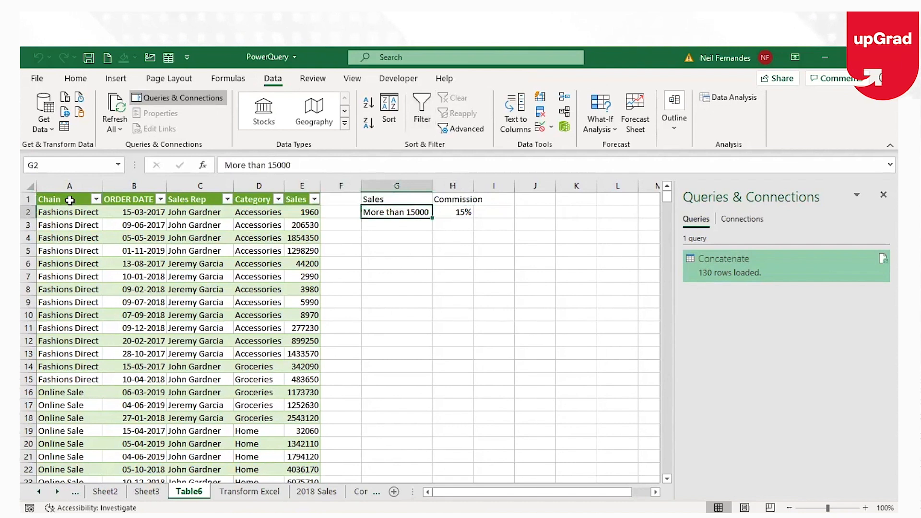
{"action": "key", "text": "Right"}
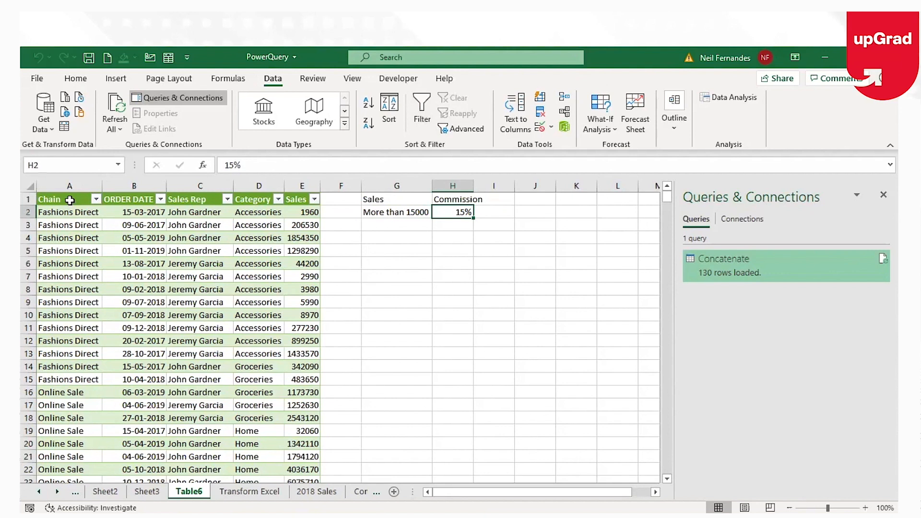
{"action": "left_click", "coordinate": [158, 278]}
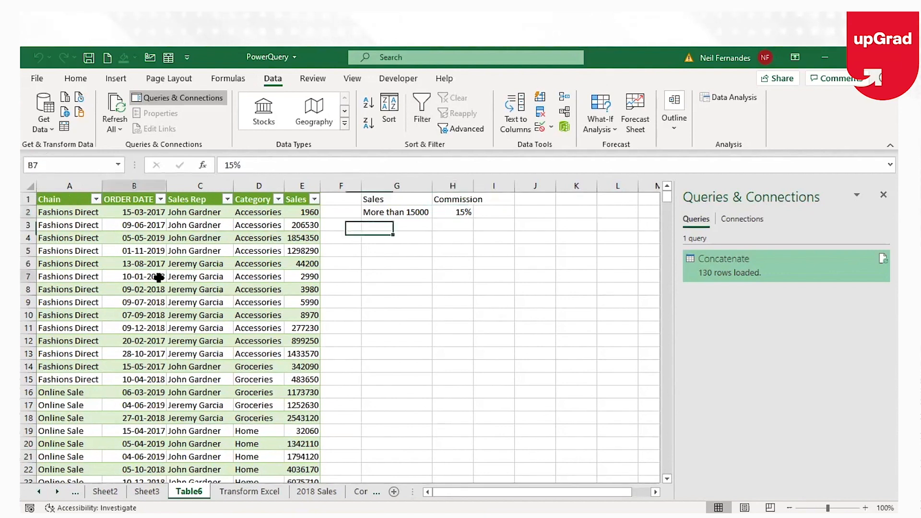
{"action": "left_click", "coordinate": [217, 249]}
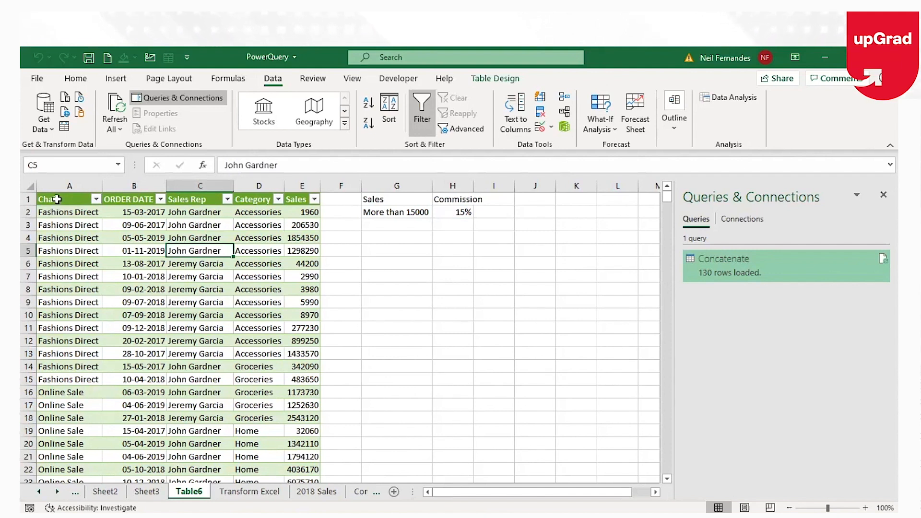
{"action": "key", "text": "ctrl+Home"}
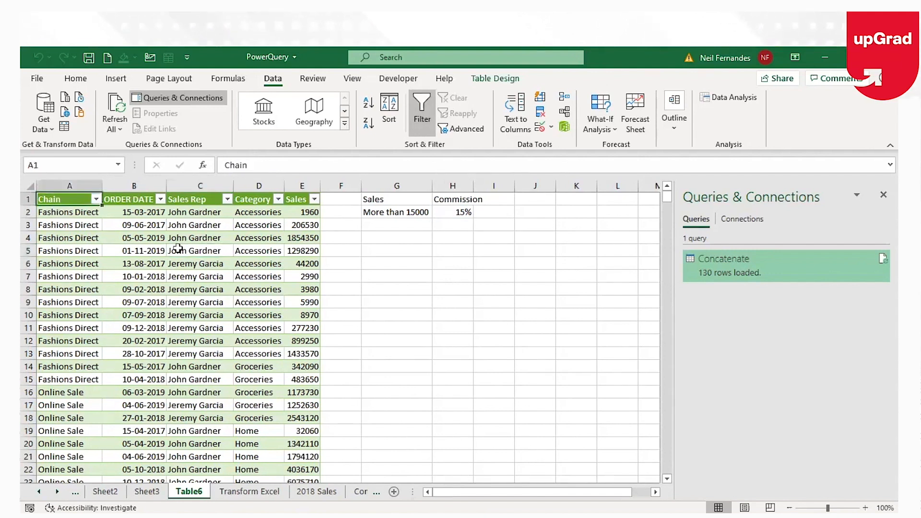
{"action": "left_click", "coordinate": [201, 216]}
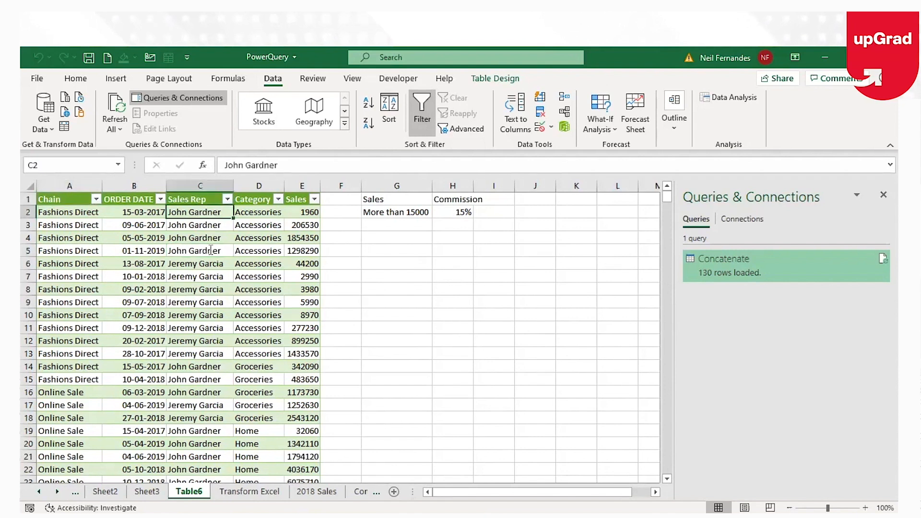
{"action": "left_click", "coordinate": [220, 250]}
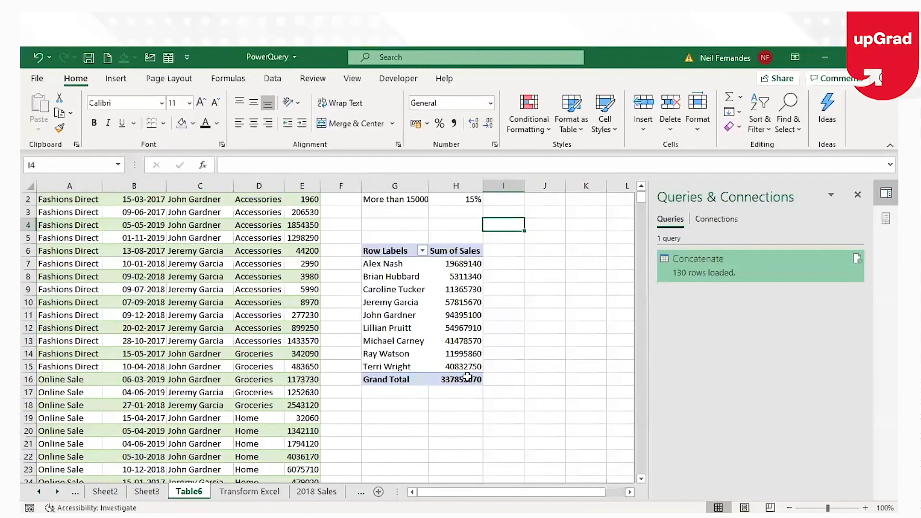
Copy the entire PivotTable of sales by sales rep and add a new worksheet.
{"action": "left_click", "coordinate": [467, 377]}
{"action": "key", "text": "ctrl+a"}
{"action": "key", "text": "ctrl+c"}
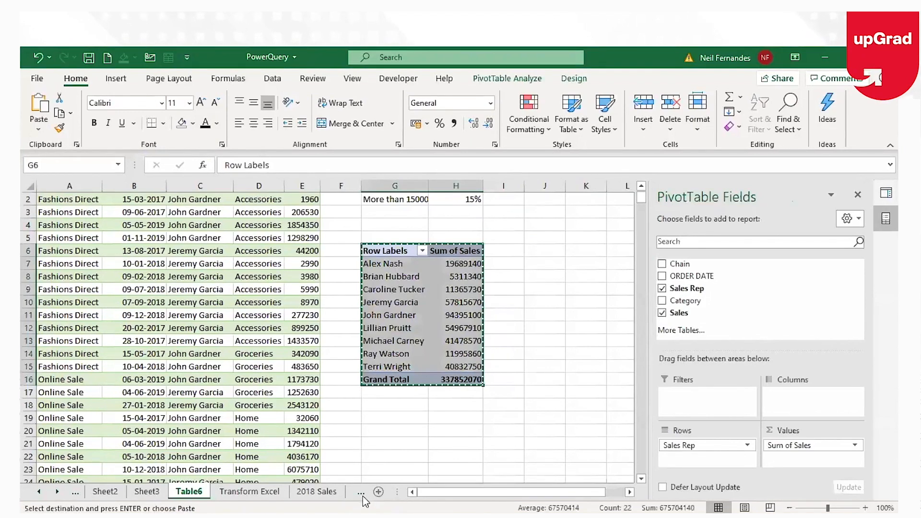
{"action": "left_click", "coordinate": [379, 491]}
Paste the copied PivotTable at A1 as values only and widen column A to fit the rep names.
{"action": "key", "text": "Return"}
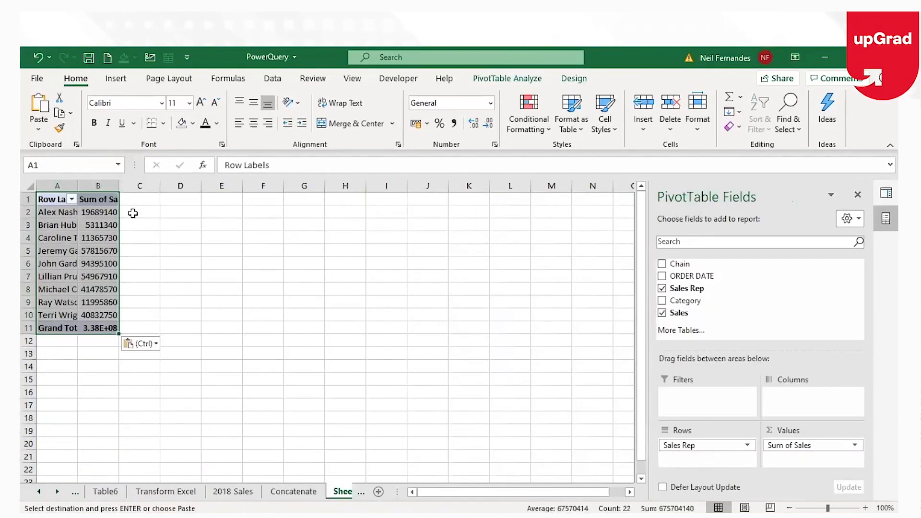
{"action": "key", "text": "ctrl+z"}
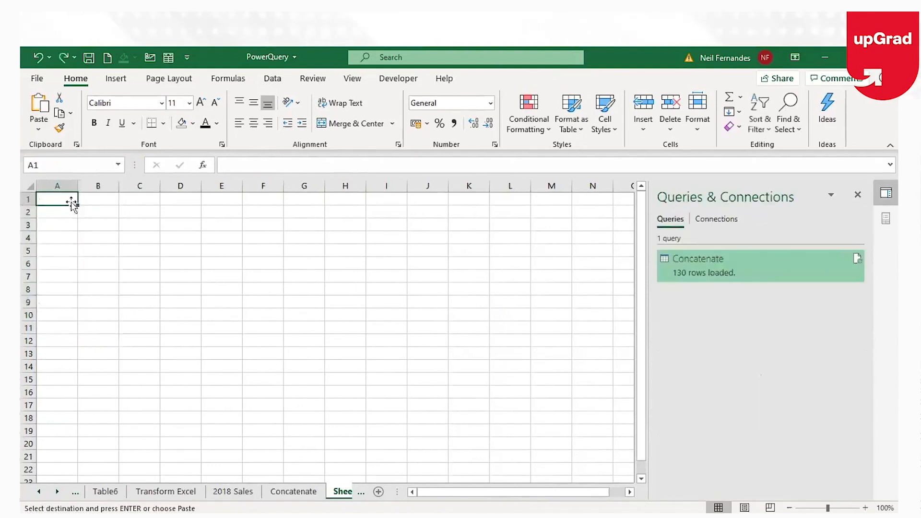
{"action": "key", "text": "ctrl+alt+v"}
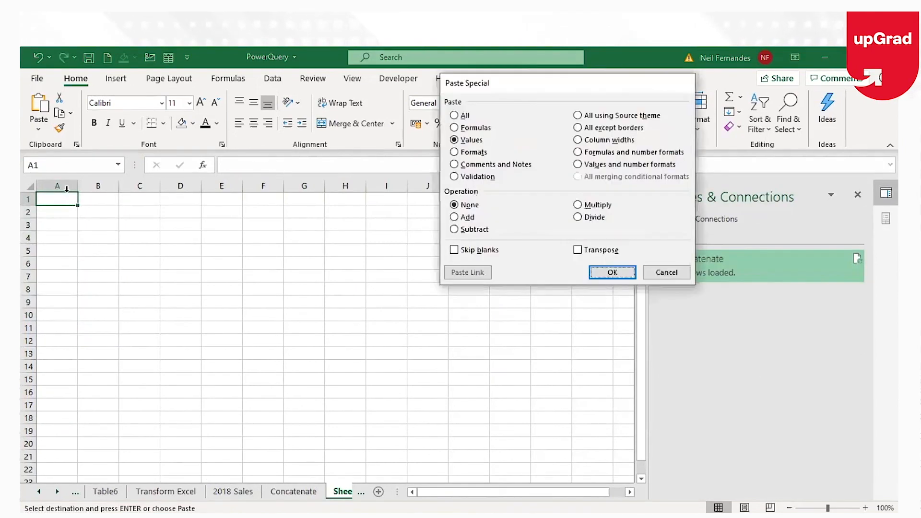
{"action": "key", "text": "Return"}
{"action": "key", "text": "ctrl"}
{"action": "key", "text": "w"}
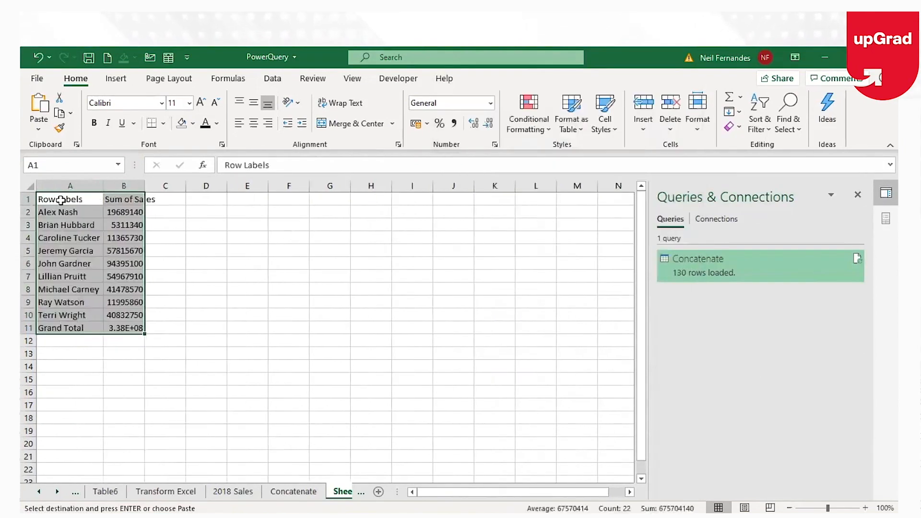
Rename the two column headers to Rep and Sales and autofit the Sales column's width.
{"action": "left_click", "coordinate": [61, 200]}
{"action": "type", "text": "Rep"}
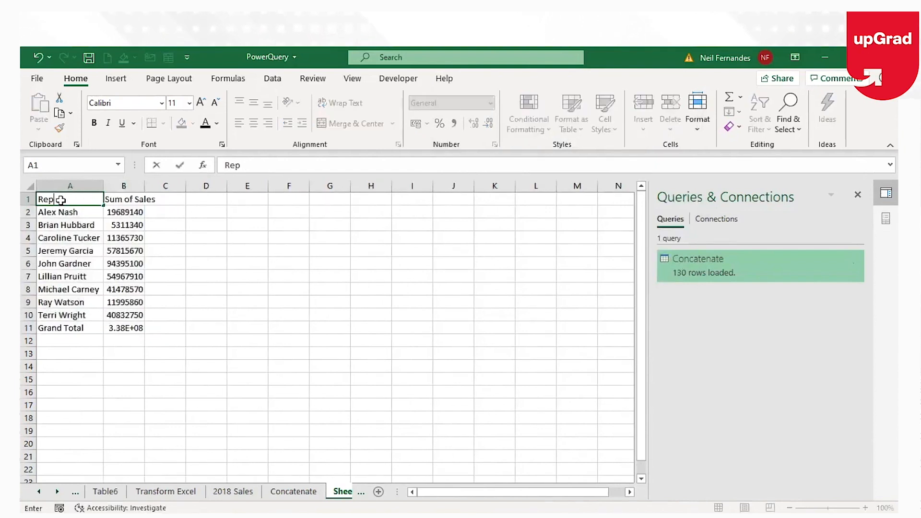
{"action": "key", "text": "Tab"}
{"action": "type", "text": "Sales"}
{"action": "key", "text": "Return"}
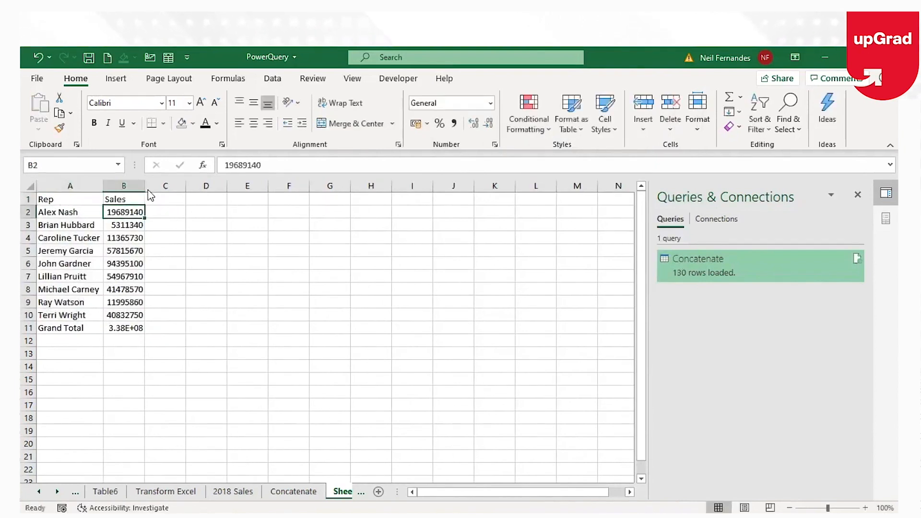
{"action": "double_click", "coordinate": [147, 182]}
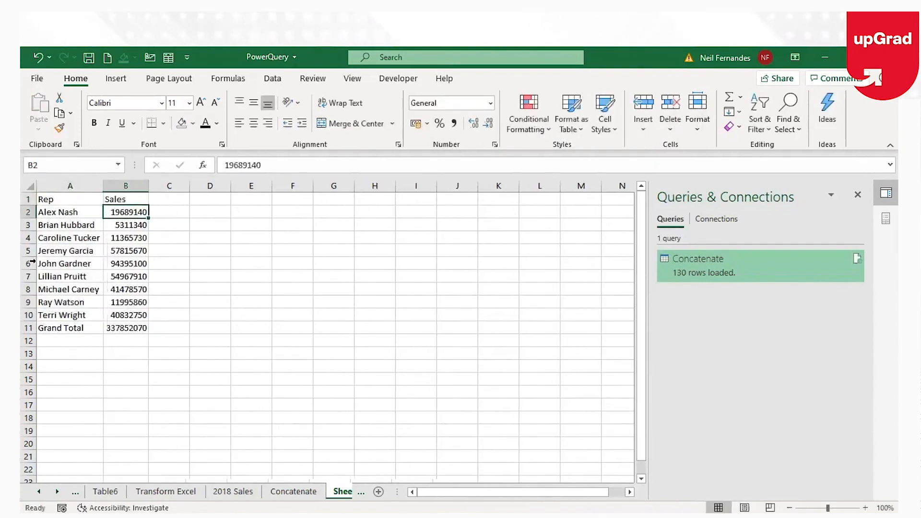
Convert the range A1:B11 into a table with headers and load it into Power Query.
{"action": "left_click", "coordinate": [94, 262]}
{"action": "left_click", "coordinate": [111, 77]}
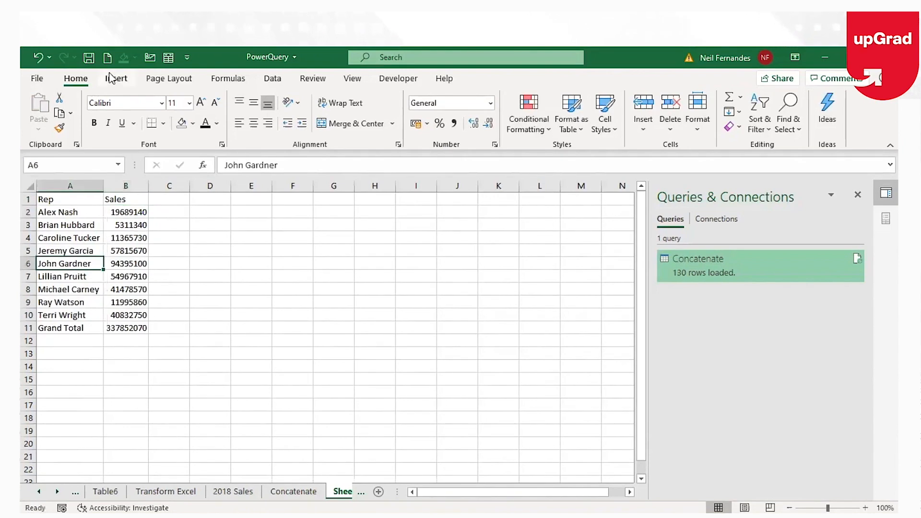
{"action": "left_click", "coordinate": [273, 79]}
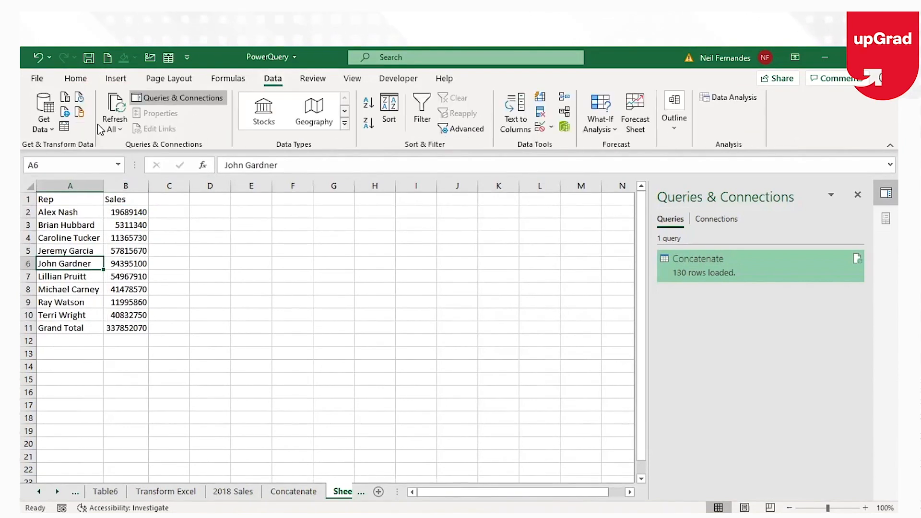
{"action": "left_click", "coordinate": [68, 131]}
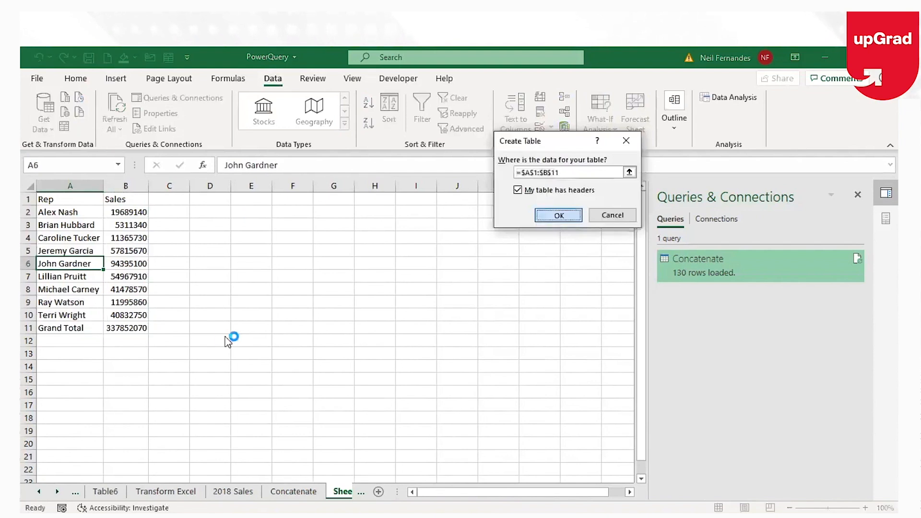
{"action": "key", "text": "Return"}
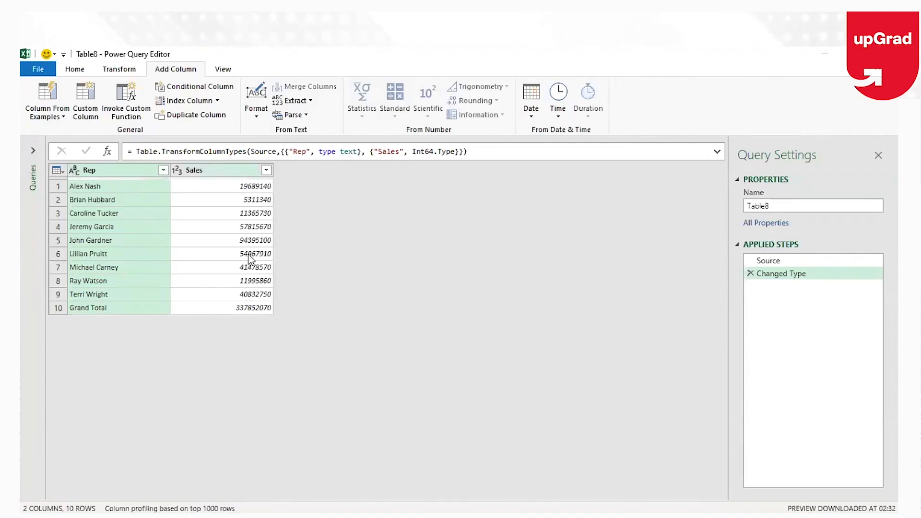
Start a new custom column and name it Commission on Sales.
{"action": "left_click", "coordinate": [83, 106]}
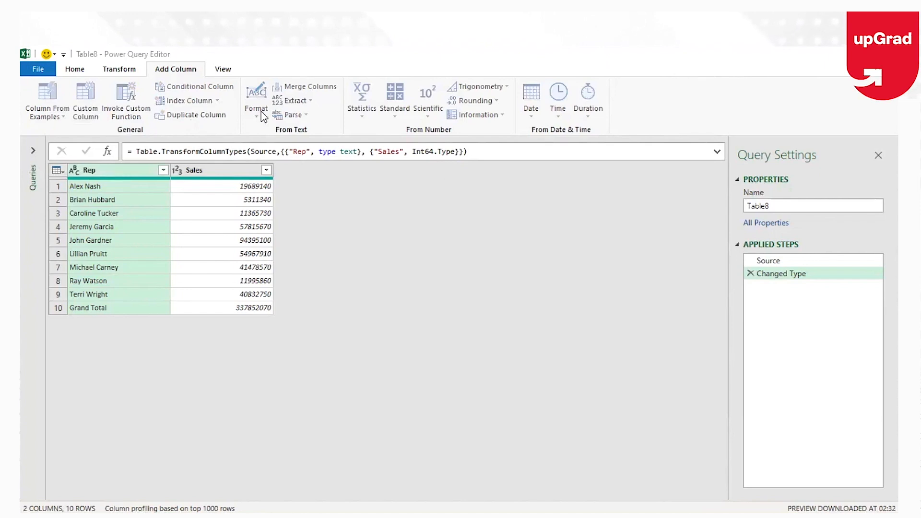
{"action": "left_click", "coordinate": [303, 216]}
{"action": "key", "text": "ctrl+a"}
{"action": "type", "text": "Commission"}
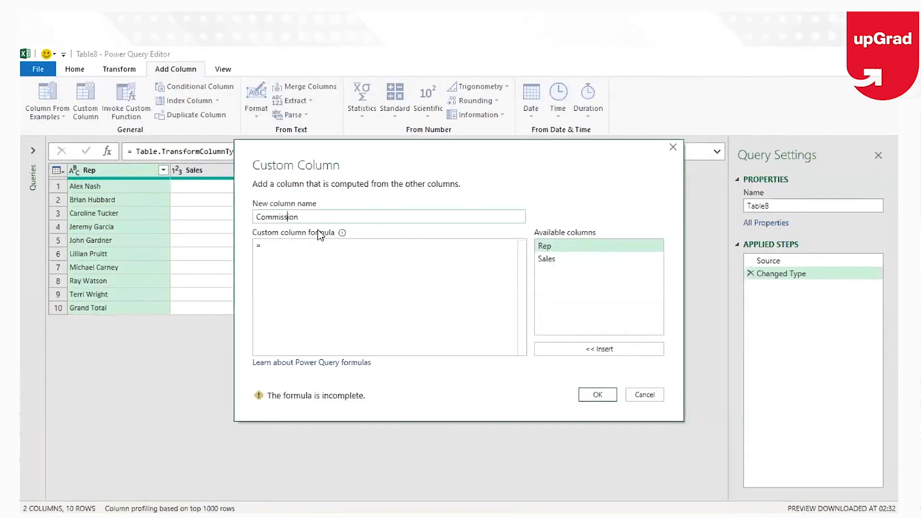
{"action": "left_click", "coordinate": [319, 216]}
{"action": "type", "text": "on Sales"}
Begin the custom column formula with the condition if [Sales]>1500000 then.
{"action": "left_click", "coordinate": [317, 247]}
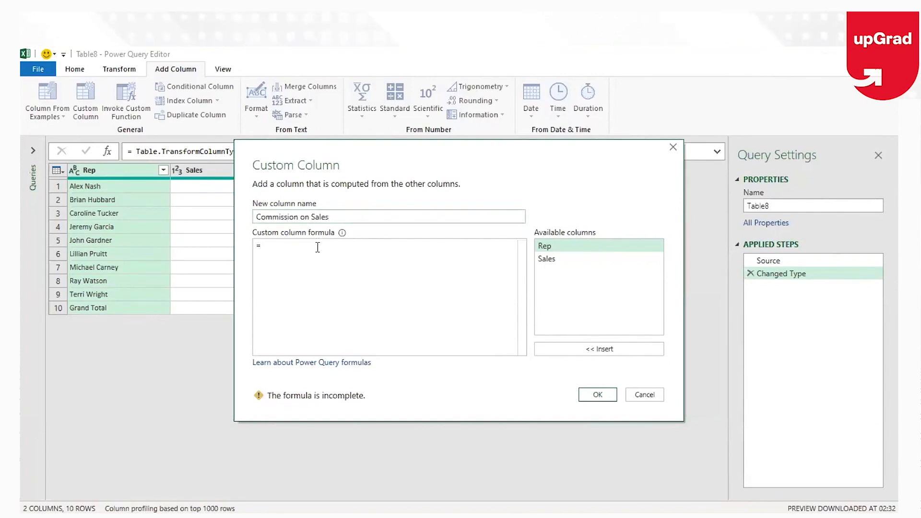
{"action": "type", "text": "if"}
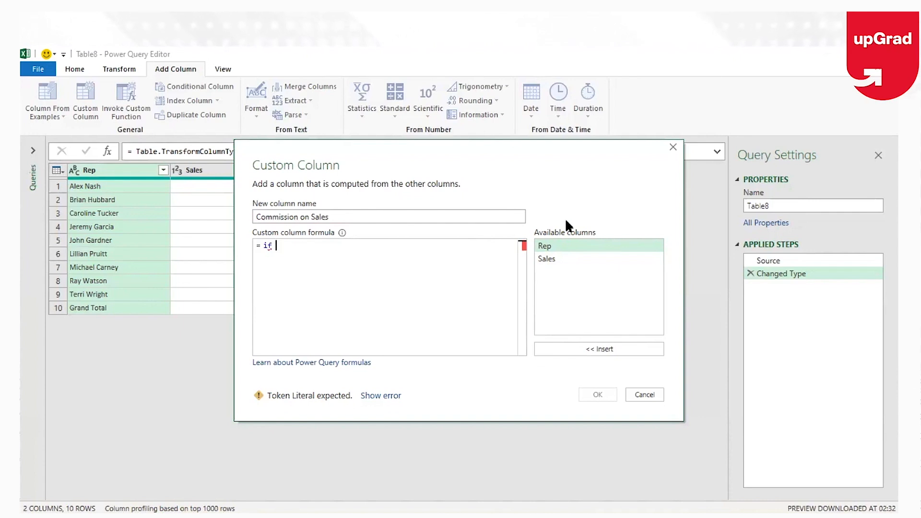
{"action": "left_click", "coordinate": [547, 258]}
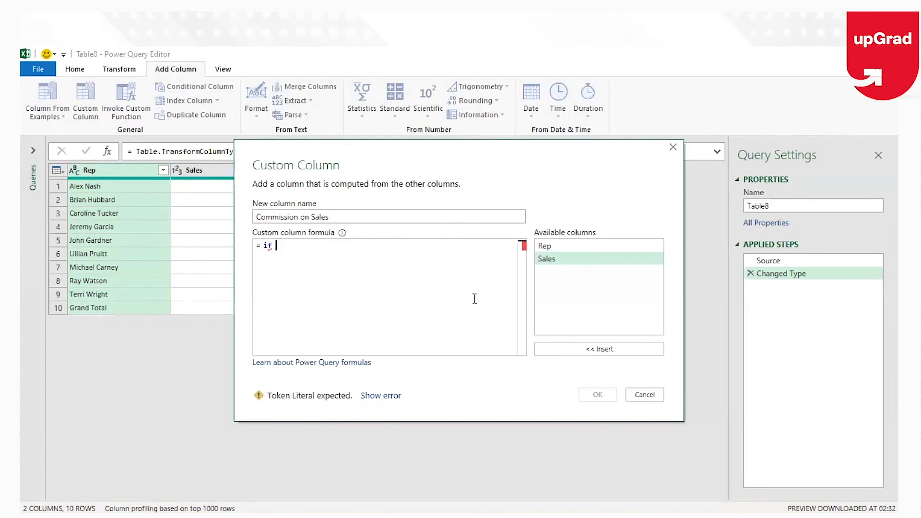
{"action": "double_click", "coordinate": [551, 260]}
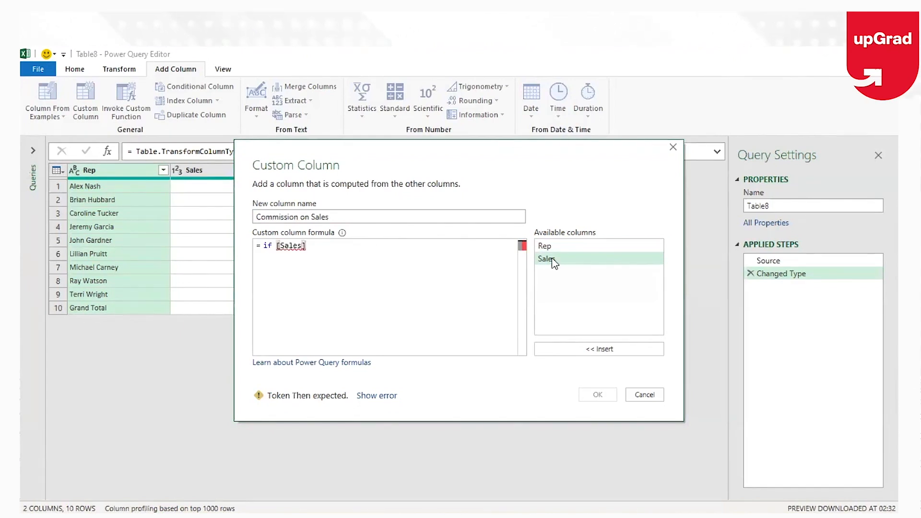
{"action": "type", "text": ">1500000 then"}
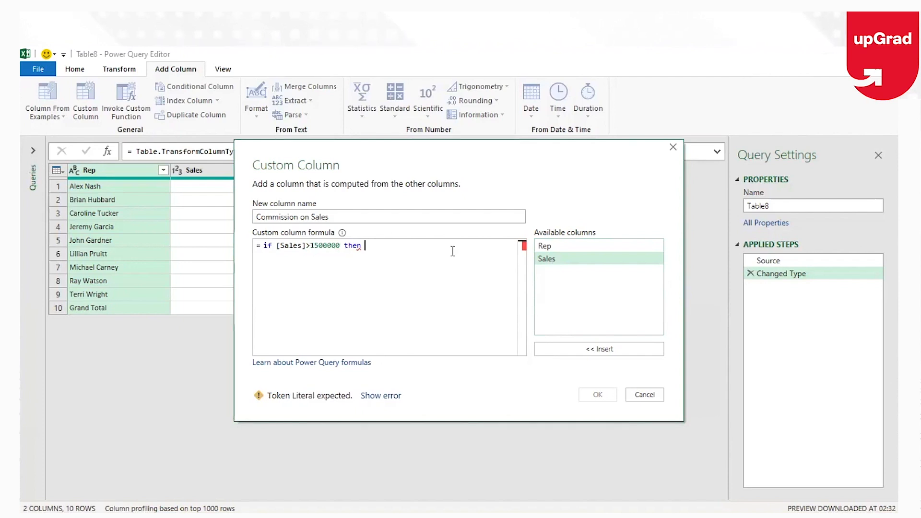
Complete the formula with [Sales]*15/100 else 0 and create the Commission on Sales column.
{"action": "double_click", "coordinate": [565, 258]}
{"action": "type", "text": "*15%"}
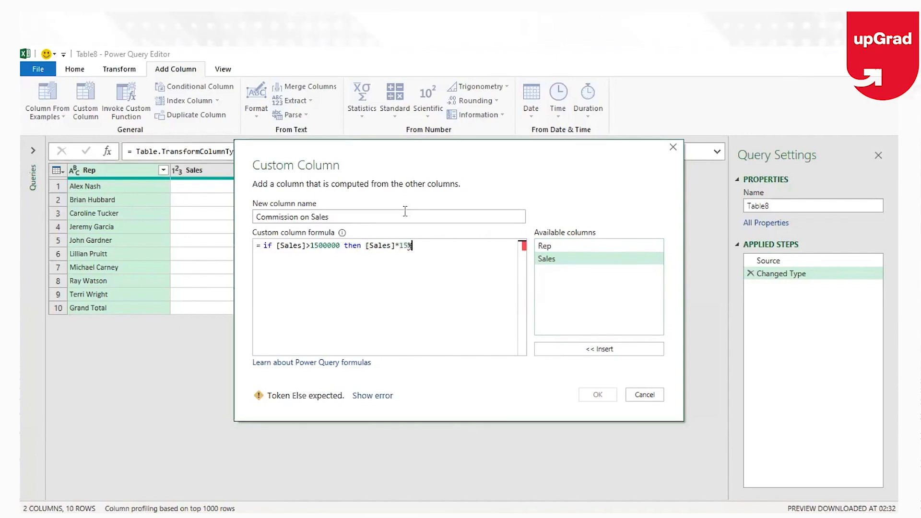
{"action": "key", "text": "BackSpace"}
{"action": "type", "text": "/100"}
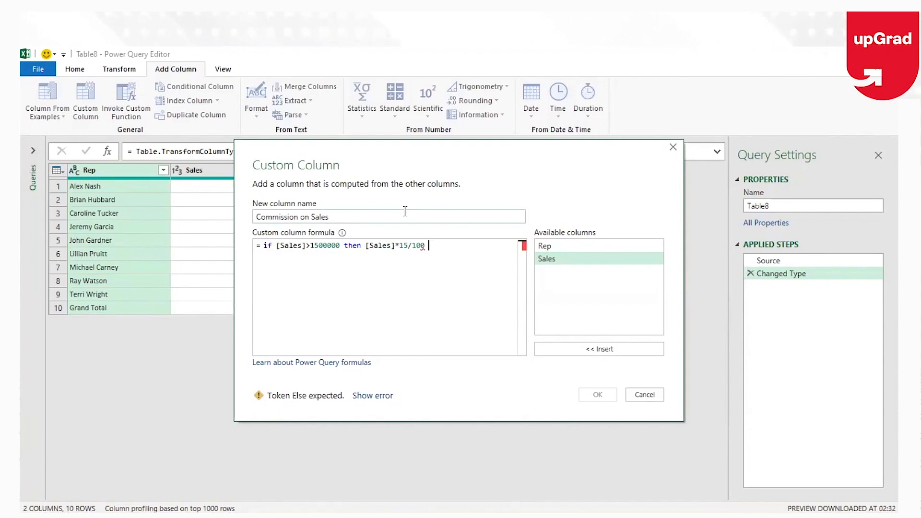
{"action": "type", "text": "else "}
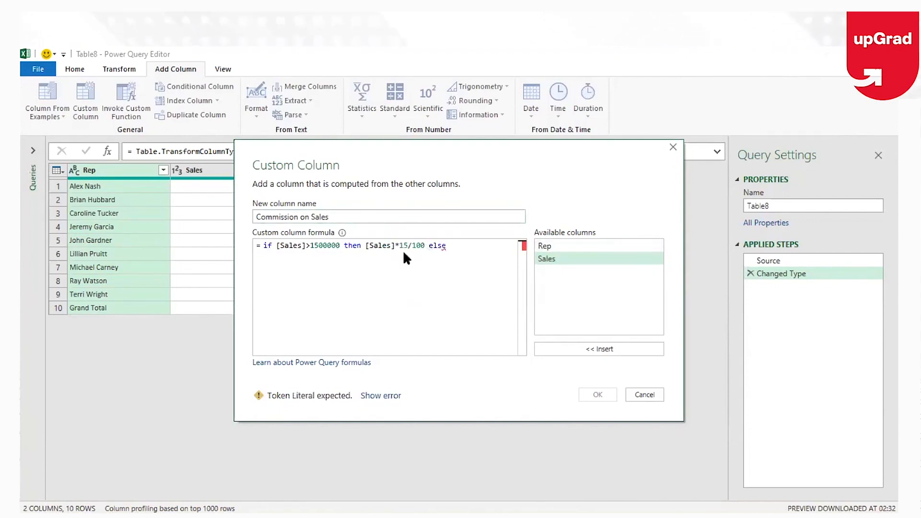
{"action": "type", "text": "0"}
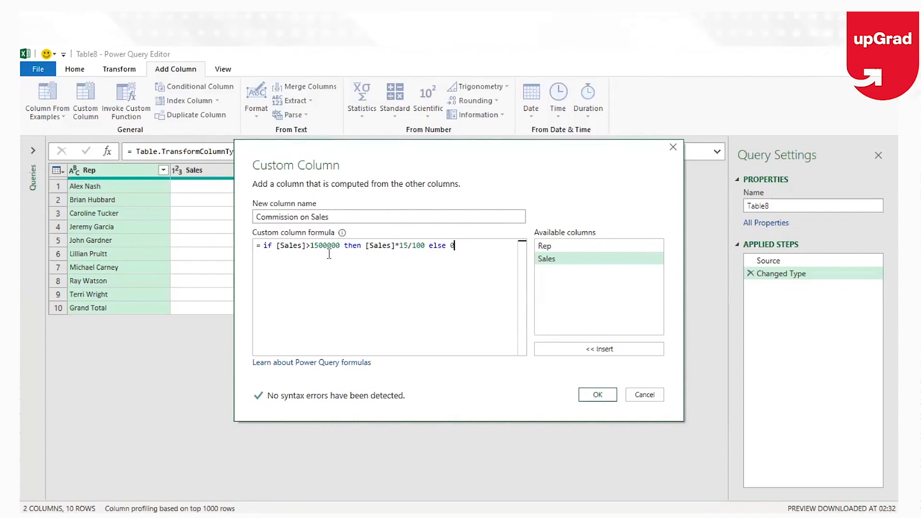
{"action": "left_click", "coordinate": [597, 396]}
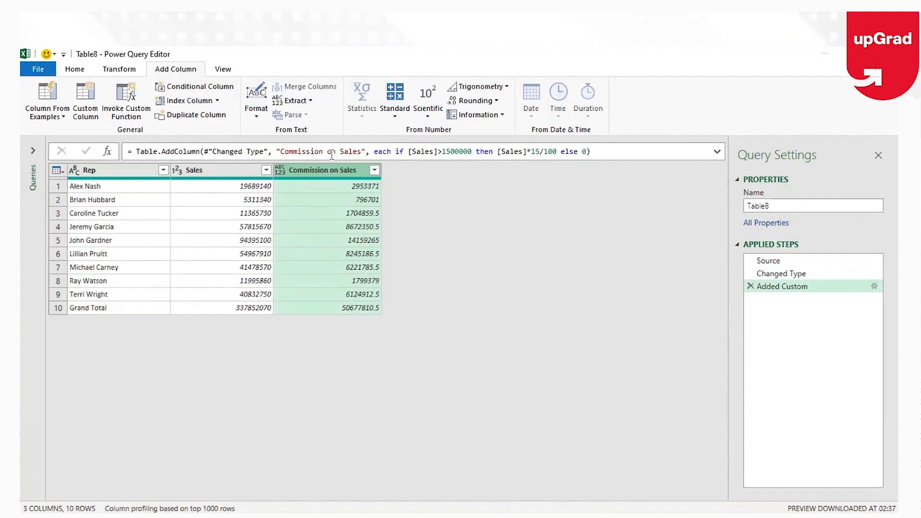
Edit the Added Custom step so the sales threshold in its formula is 15000000.
{"action": "left_click", "coordinate": [873, 285]}
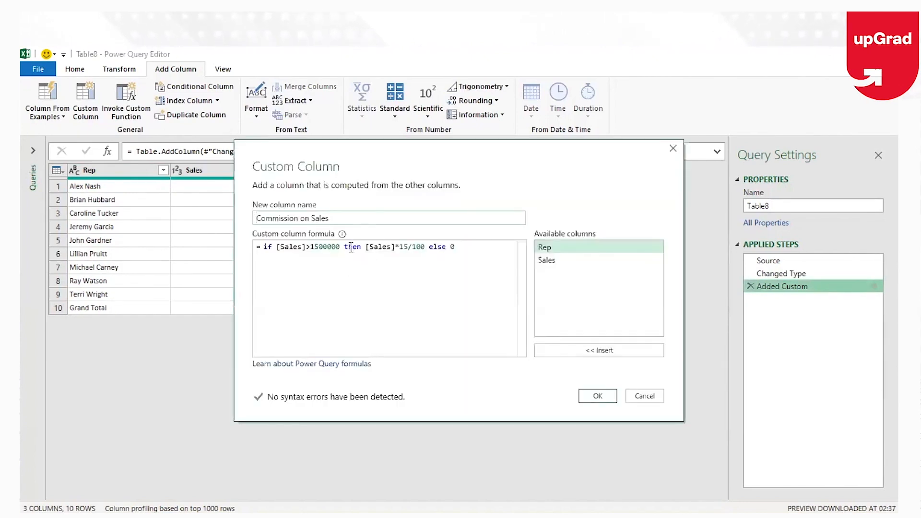
{"action": "left_click", "coordinate": [340, 246]}
{"action": "type", "text": "0"}
{"action": "left_click", "coordinate": [599, 397]}
Examine the Commission on Sales values row by row, from the first rep down to the eighth.
{"action": "left_click", "coordinate": [359, 190]}
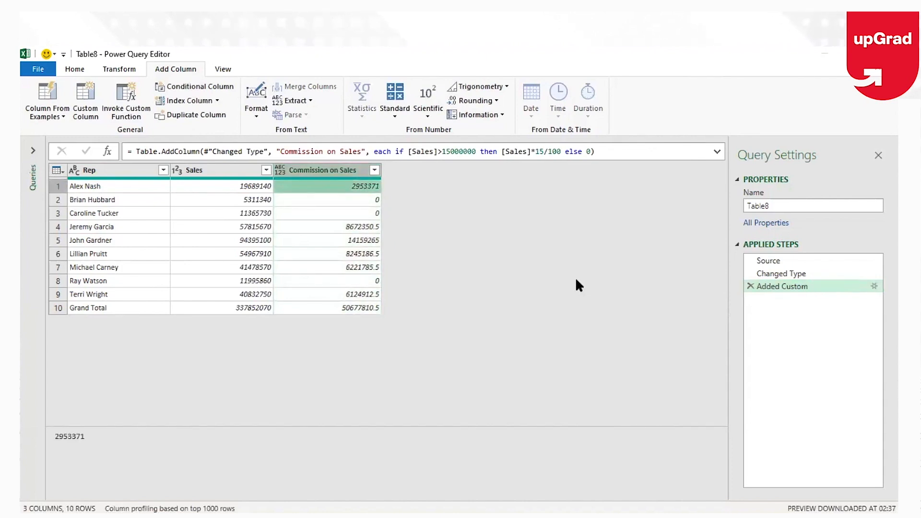
{"action": "left_click", "coordinate": [367, 200]}
{"action": "key", "text": "Down"}
{"action": "key", "text": "Down"}
{"action": "key", "text": "Down"}
{"action": "key", "text": "Down"}
{"action": "key", "text": "Down"}
{"action": "key", "text": "Down"}
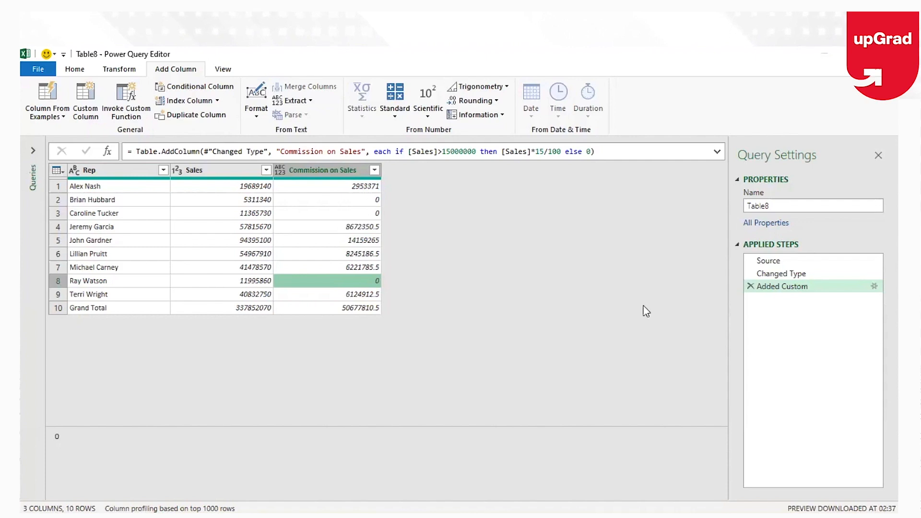
Reopen the Added Custom formula and replace the final 0 with a second condition, if [Sales]>10000000.
{"action": "left_click", "coordinate": [874, 288]}
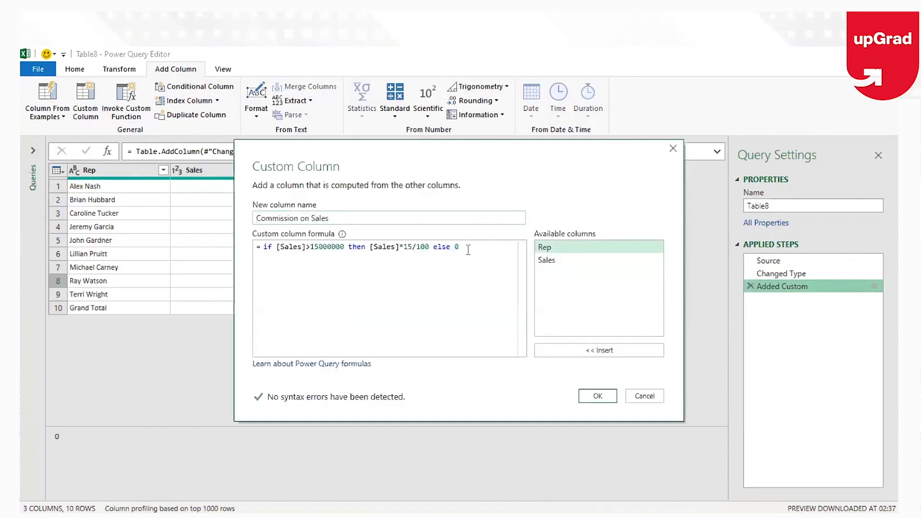
{"action": "left_click", "coordinate": [468, 247]}
{"action": "key", "text": "BackSpace"}
{"action": "type", "text": "if"}
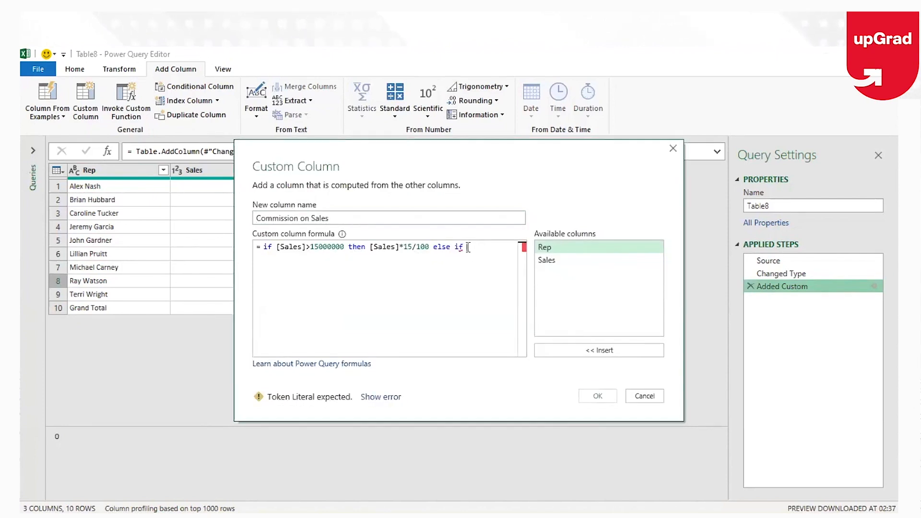
{"action": "double_click", "coordinate": [548, 262]}
{"action": "type", "text": ">10000000"}
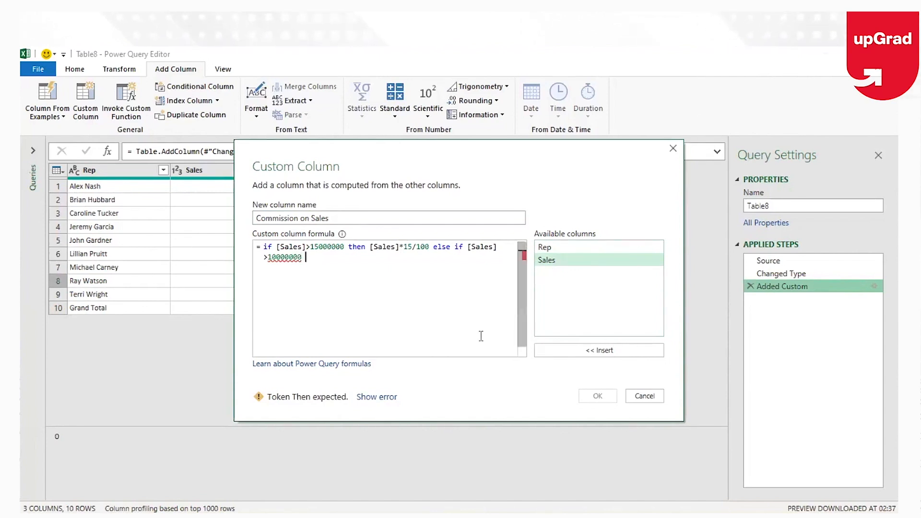
Extend the second condition with then [Sales]*10% else 0.
{"action": "double_click", "coordinate": [556, 258]}
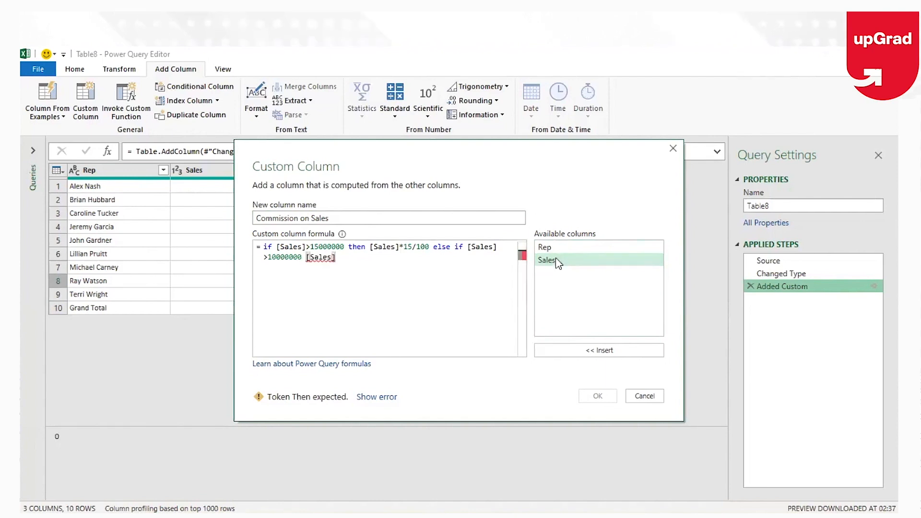
{"action": "left_click", "coordinate": [306, 258]}
{"action": "type", "text": "then"}
{"action": "left_click", "coordinate": [376, 260]}
{"action": "type", "text": "*"}
{"action": "type", "text": "10%"}
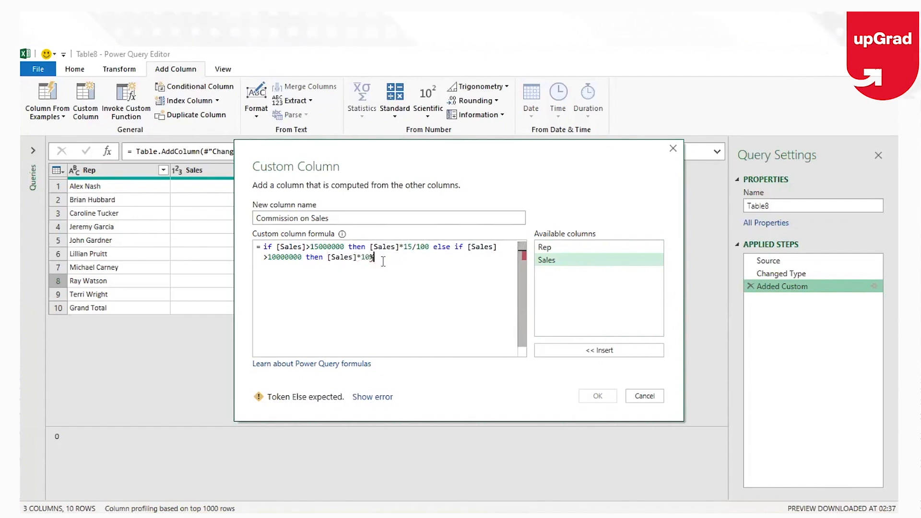
{"action": "type", "text": " else0"}
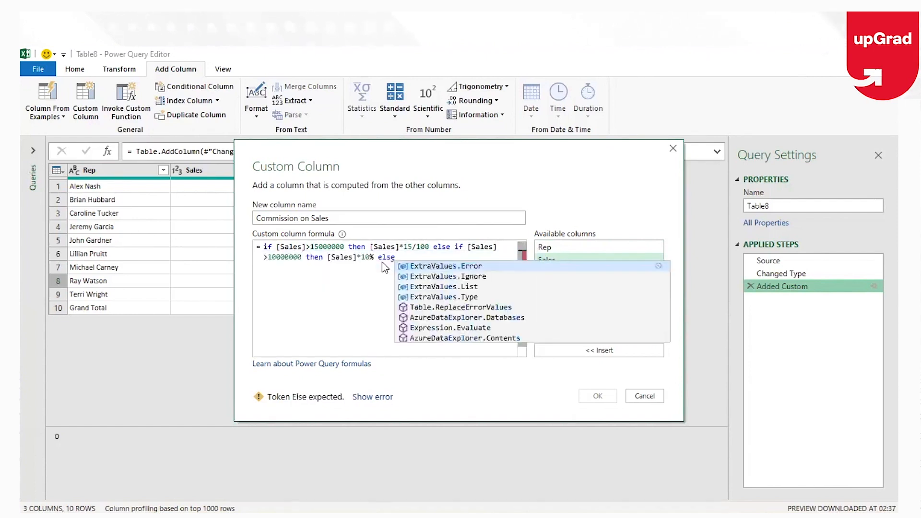
{"action": "key", "text": "Left"}
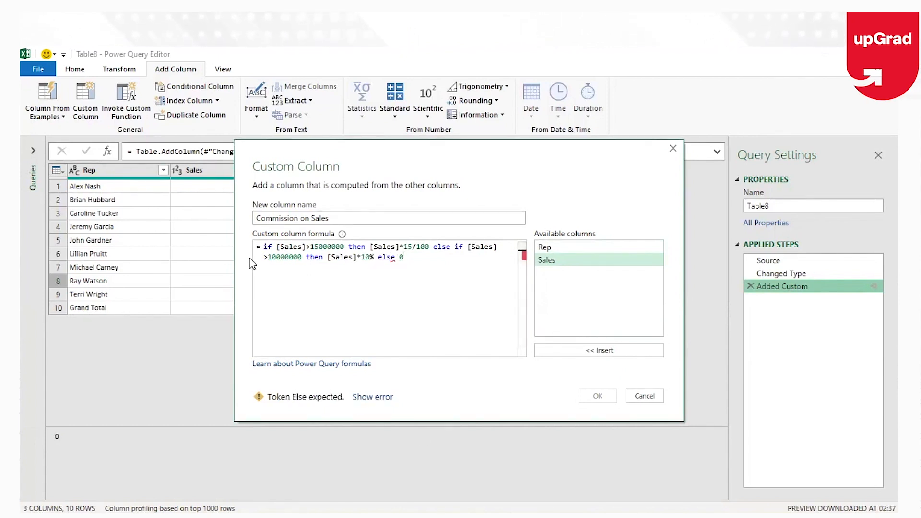
{"action": "left_click", "coordinate": [458, 283]}
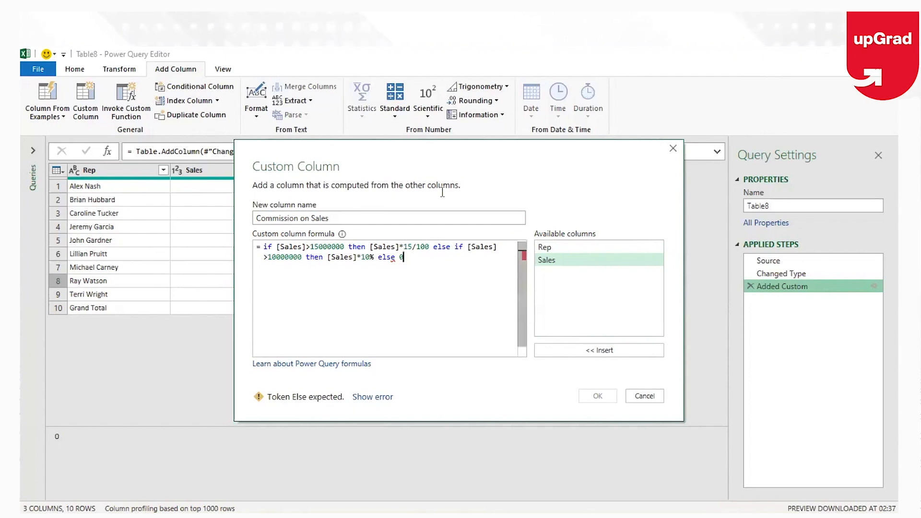
Try an empty string "" as the final else value and locate the formula's syntax error.
{"action": "key", "text": "BackSpace"}
{"action": "type", "text": "\"\""}
{"action": "left_click", "coordinate": [429, 247]}
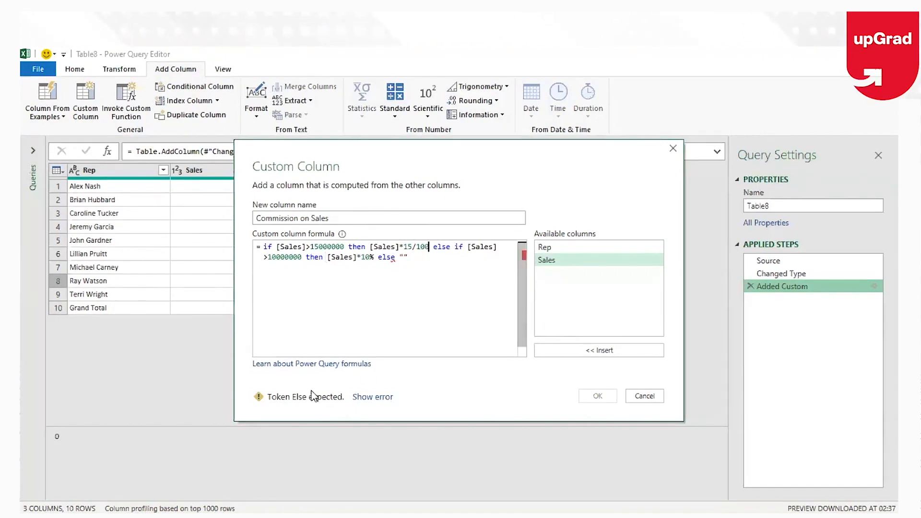
{"action": "left_click", "coordinate": [360, 401]}
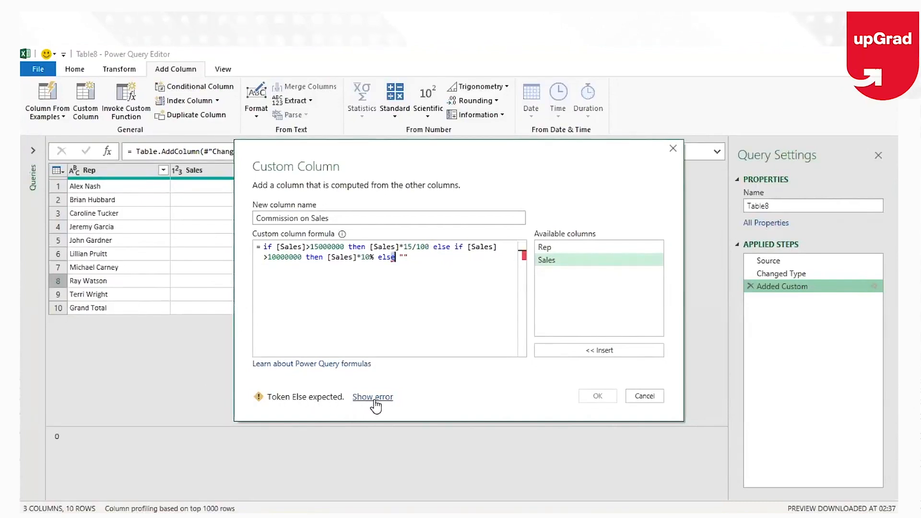
Change the second rate to 10/100, set the final else value to 0, and apply the formula.
{"action": "left_click", "coordinate": [375, 258]}
{"action": "key", "text": "BackSpace"}
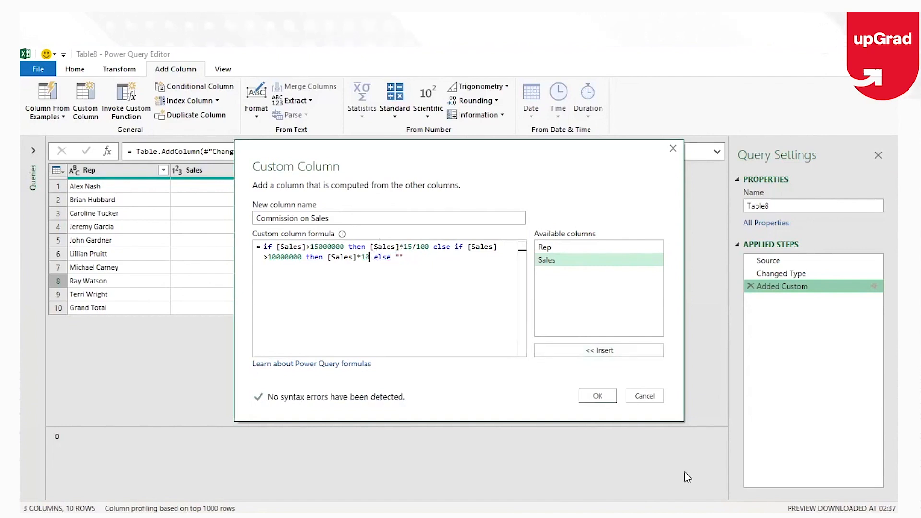
{"action": "type", "text": "/100"}
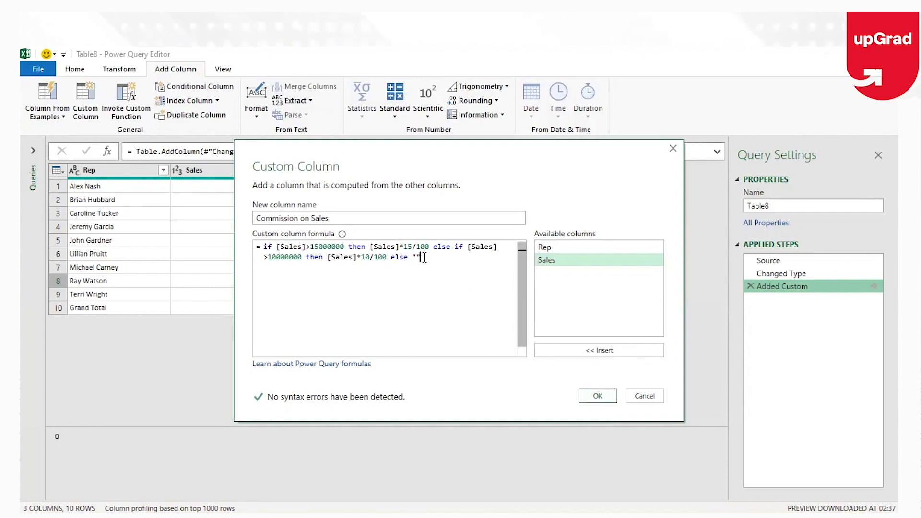
{"action": "key", "text": "BackSpace"}
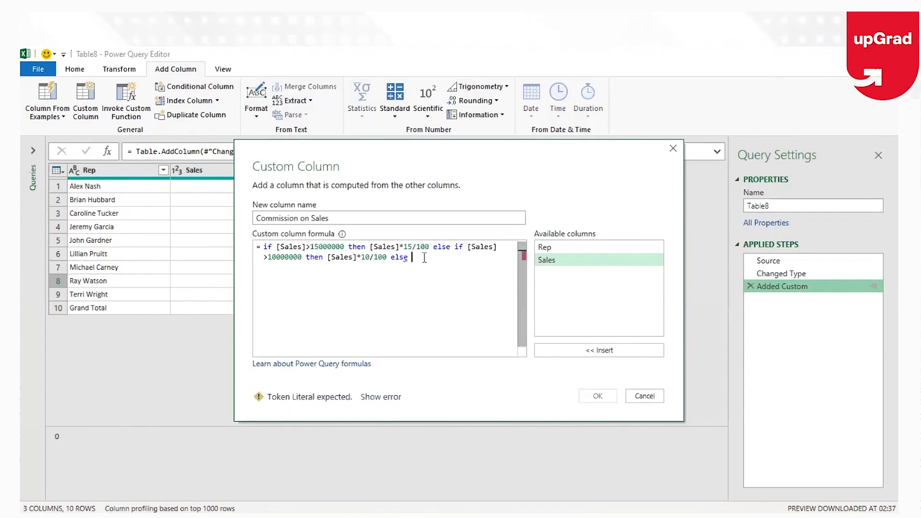
{"action": "type", "text": "0"}
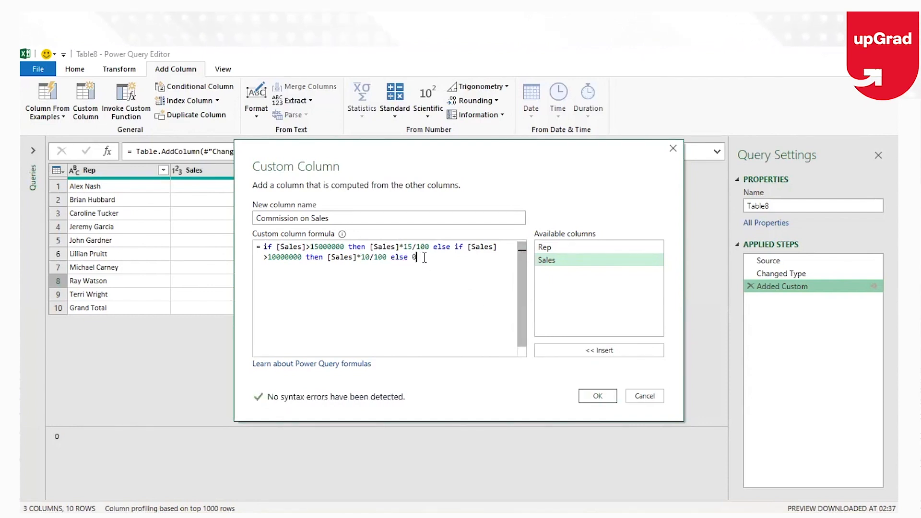
{"action": "left_click", "coordinate": [589, 398]}
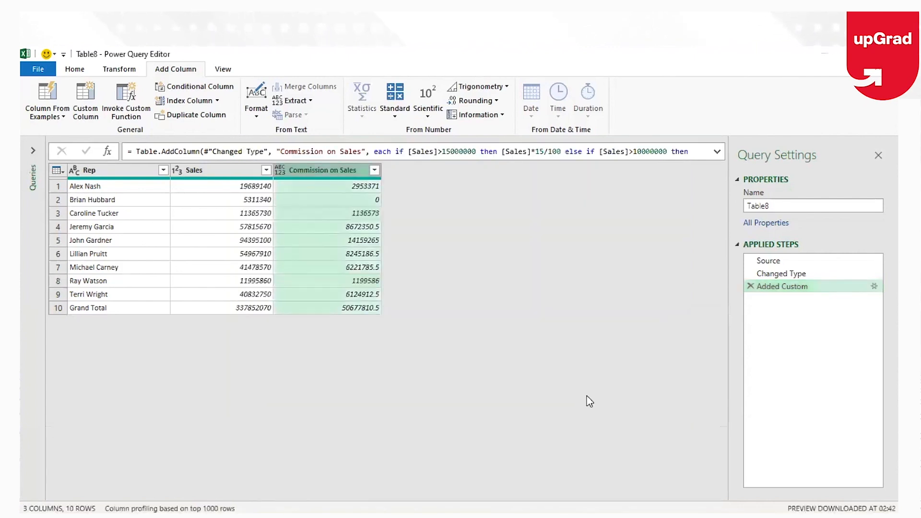